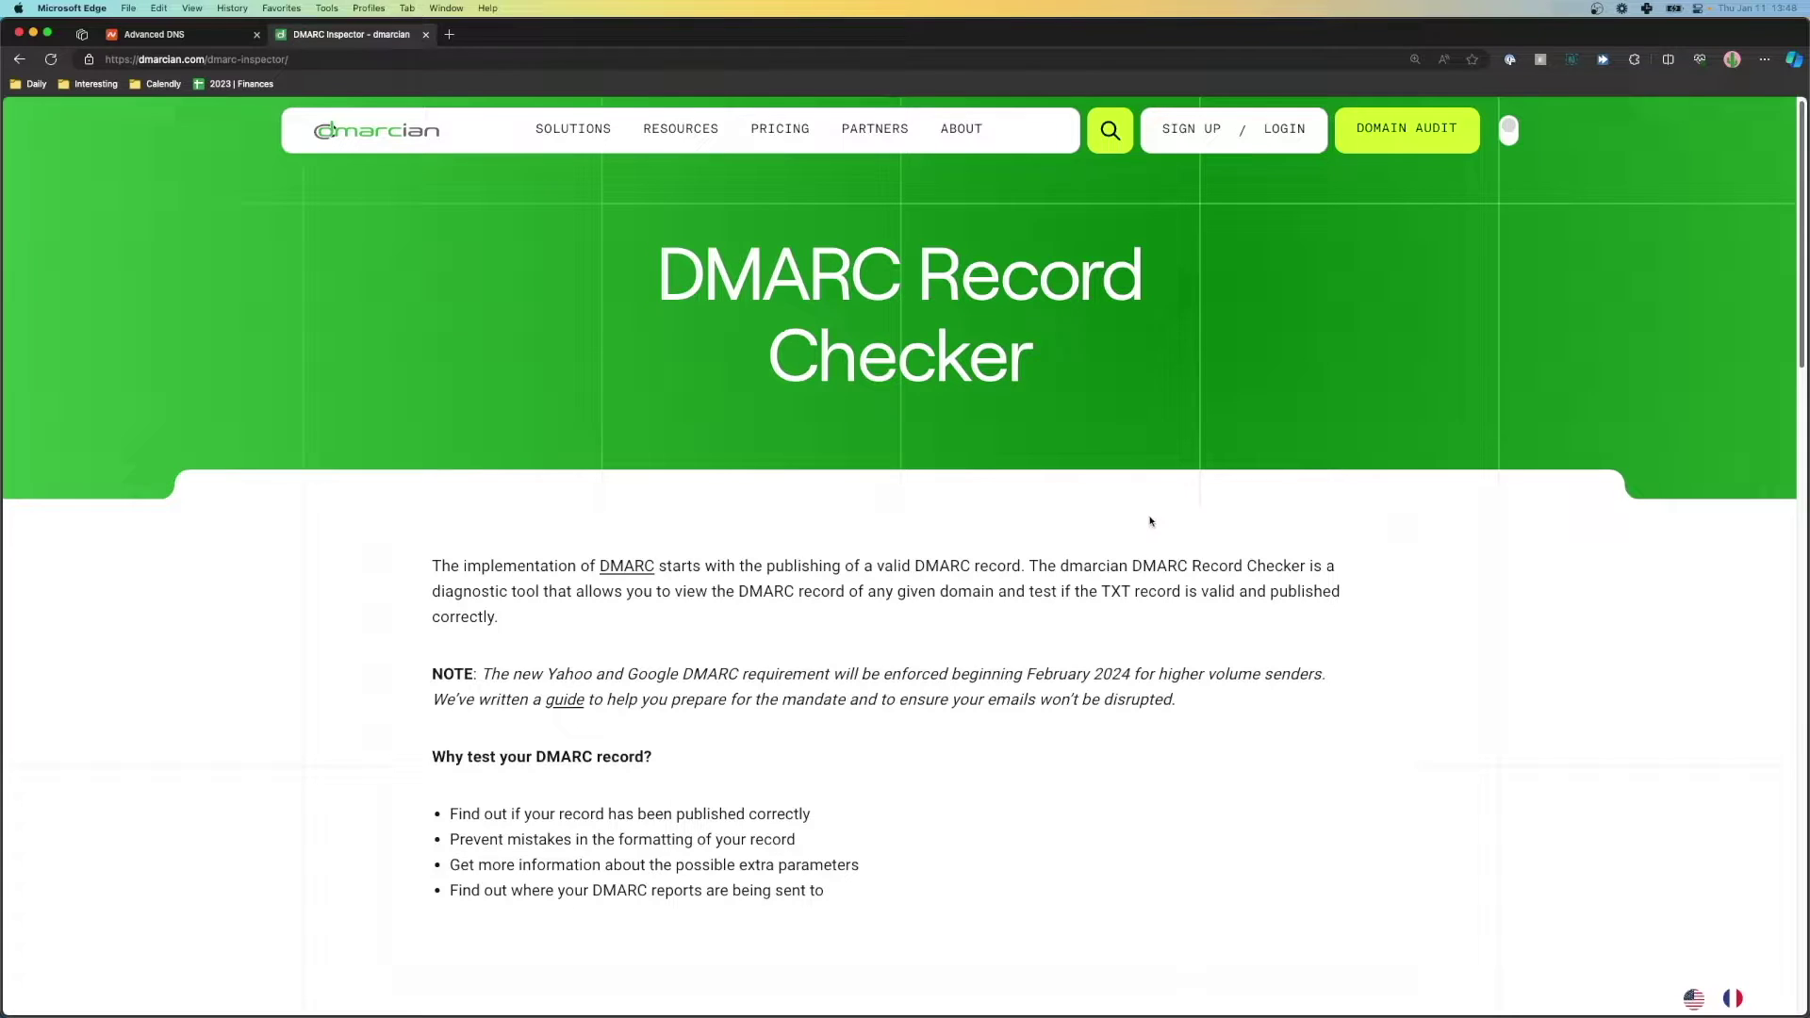
- Inspect nikitav.com in the dmarcian DMARC Record Checker
scroll(1105, 506, down, 5)
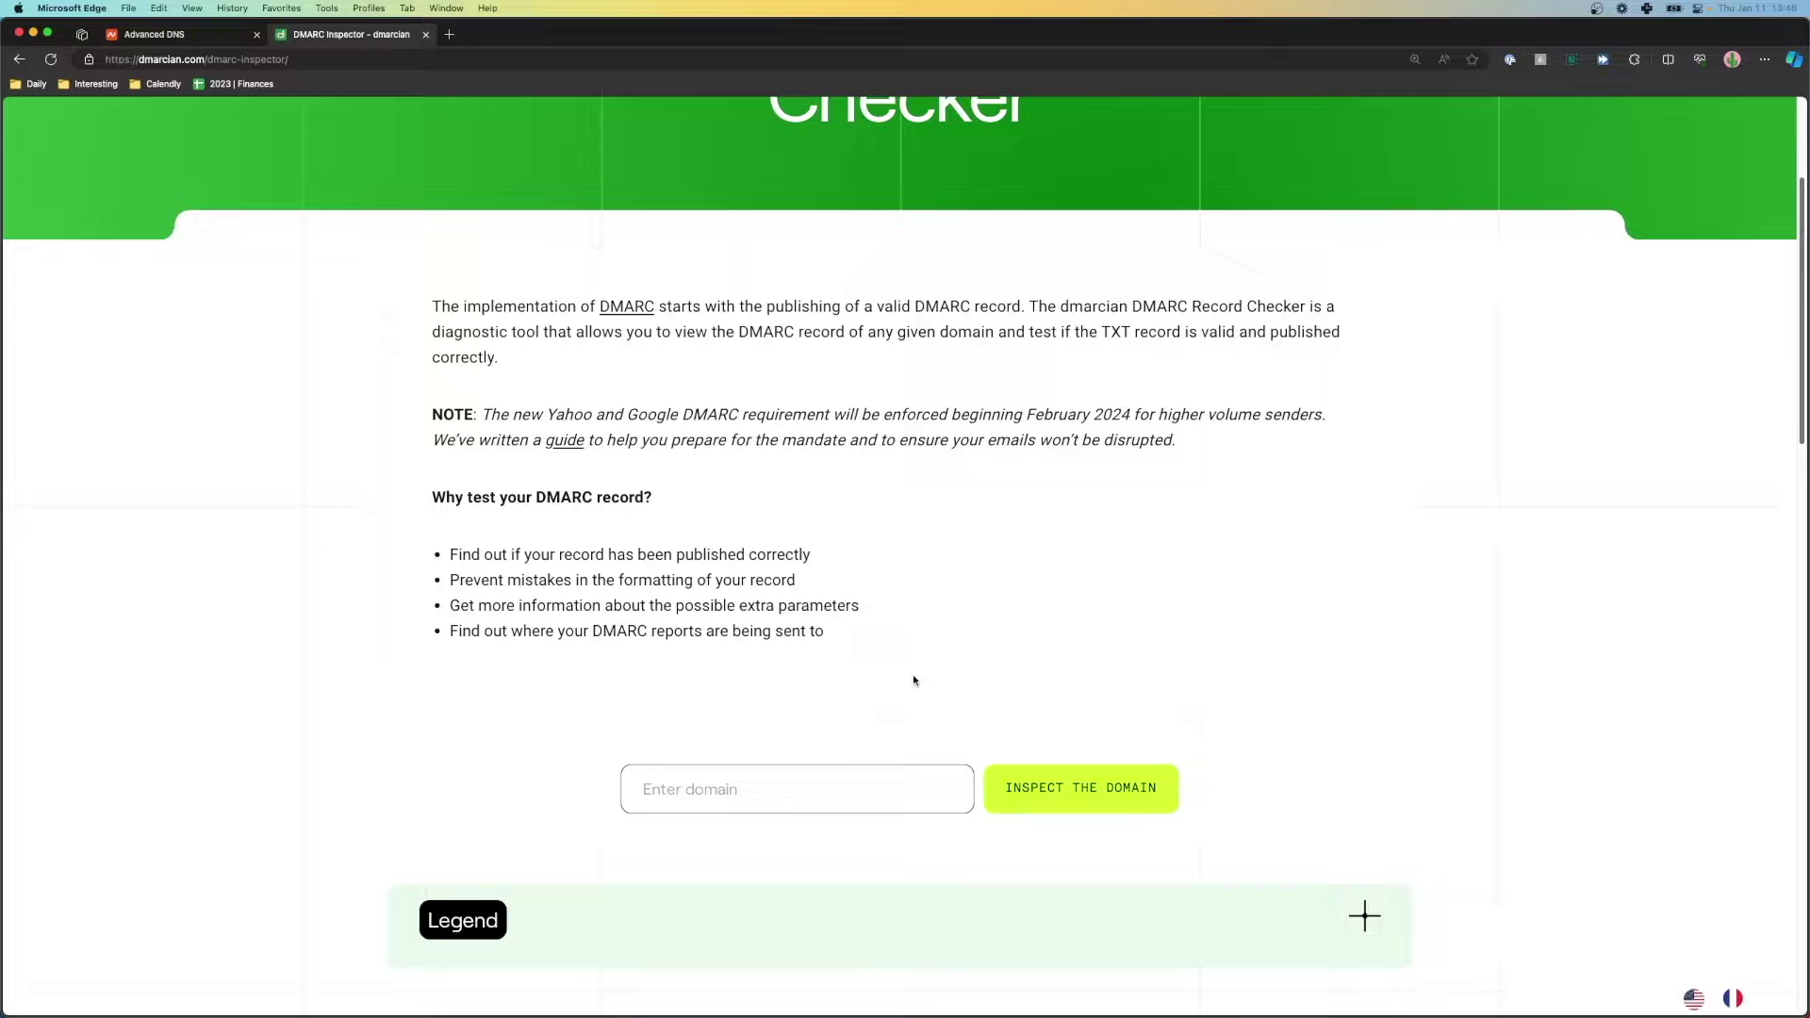
click(785, 779)
text(nikitav.)
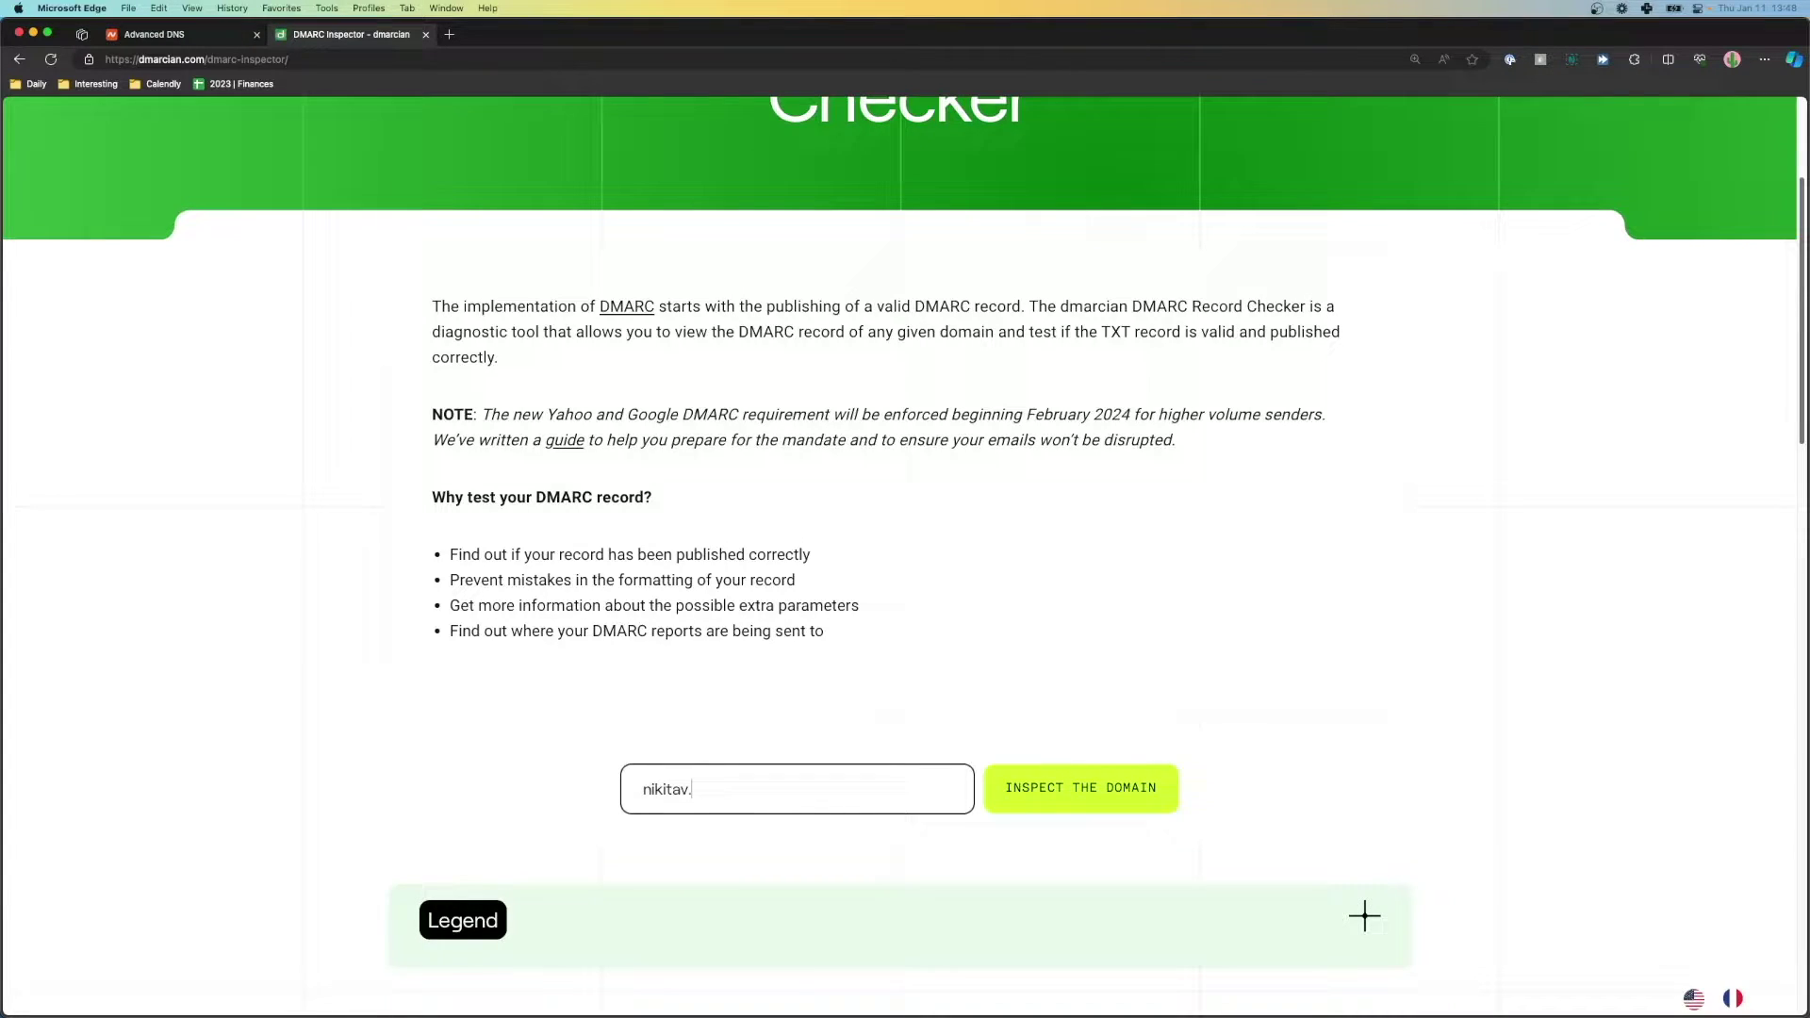
text(com)
key(Return)
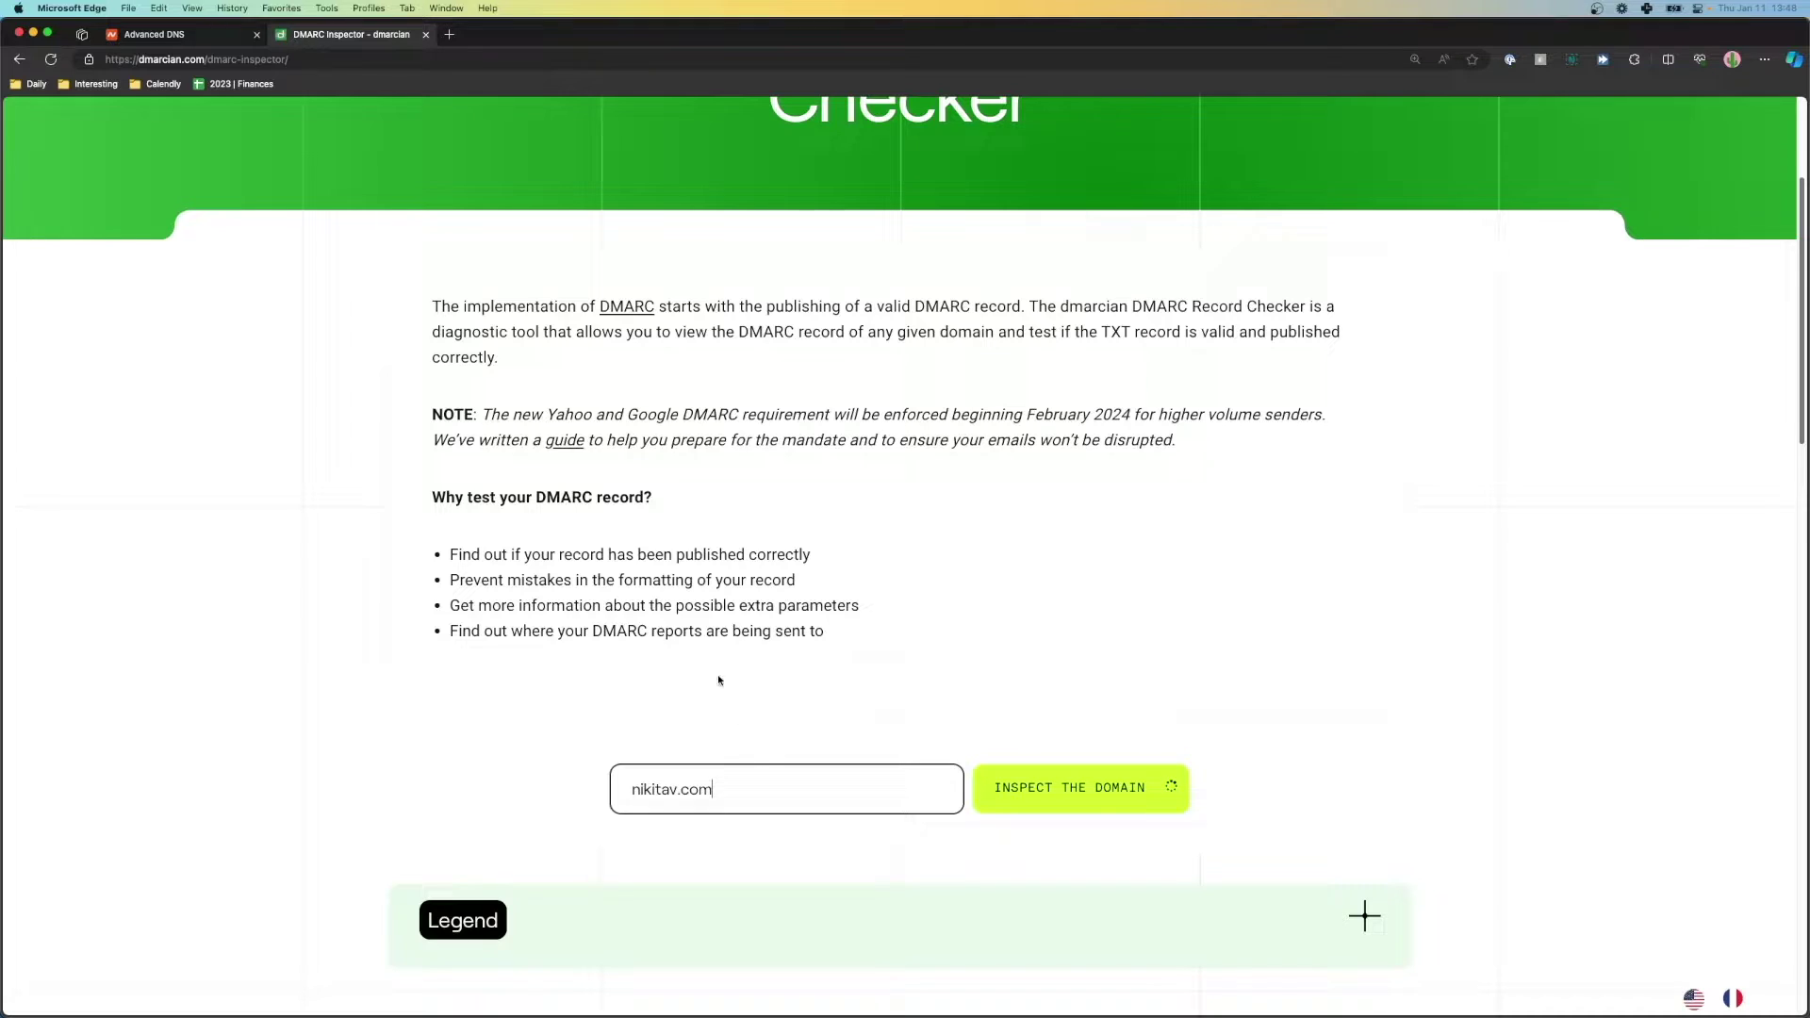
- Highlight the 'No DMARC record published' result, then clear the domain field
scroll(849, 792, down, 2)
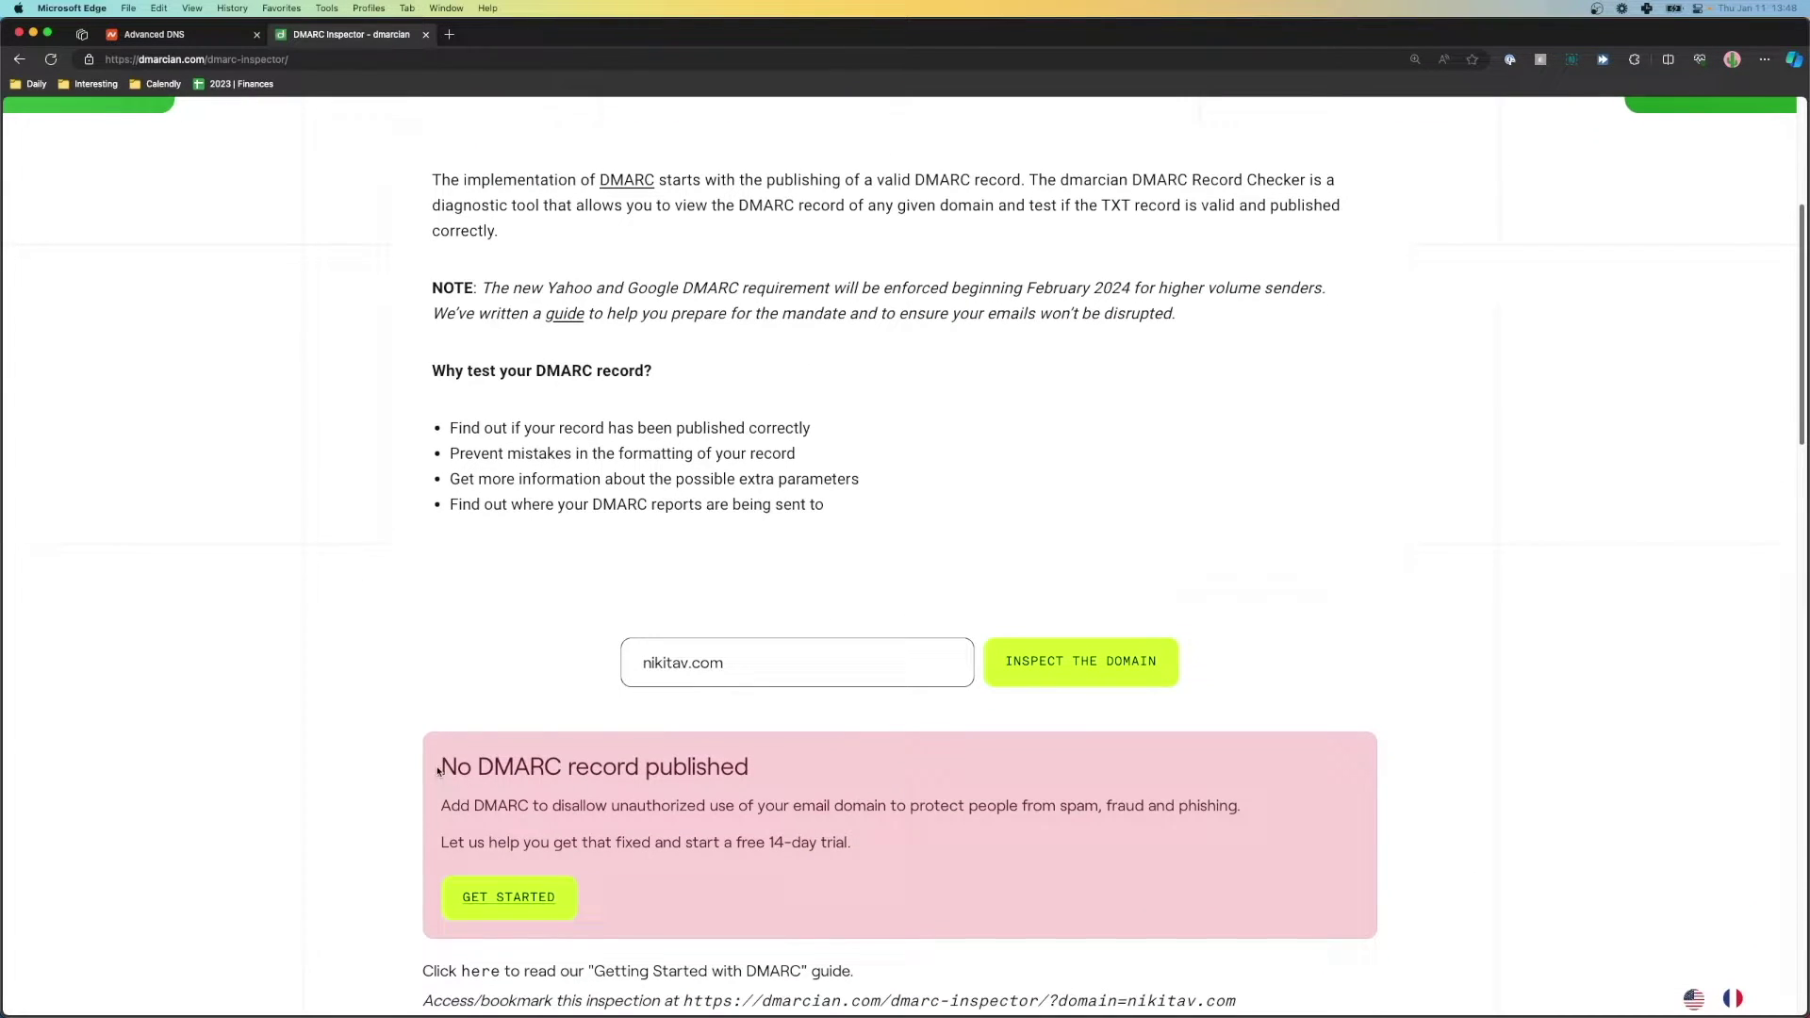
drag(438, 771, 751, 769)
scroll(751, 765, up, 6)
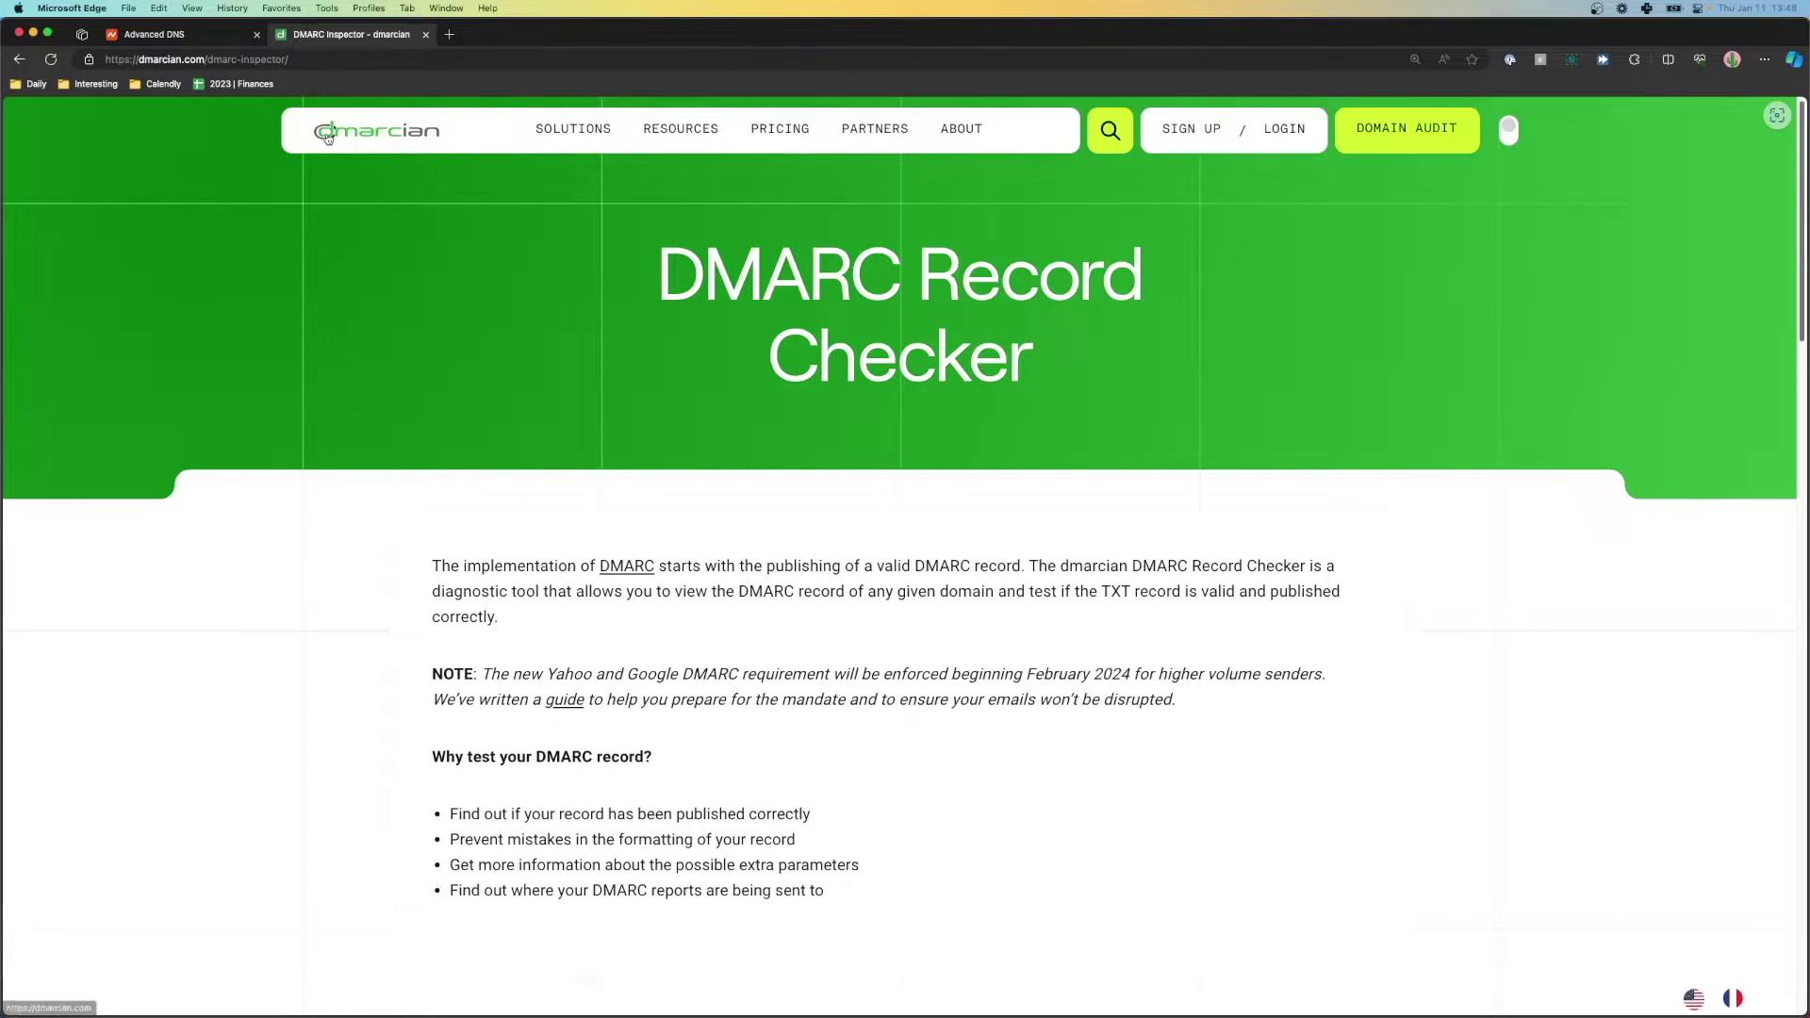
mouse_move(555, 164)
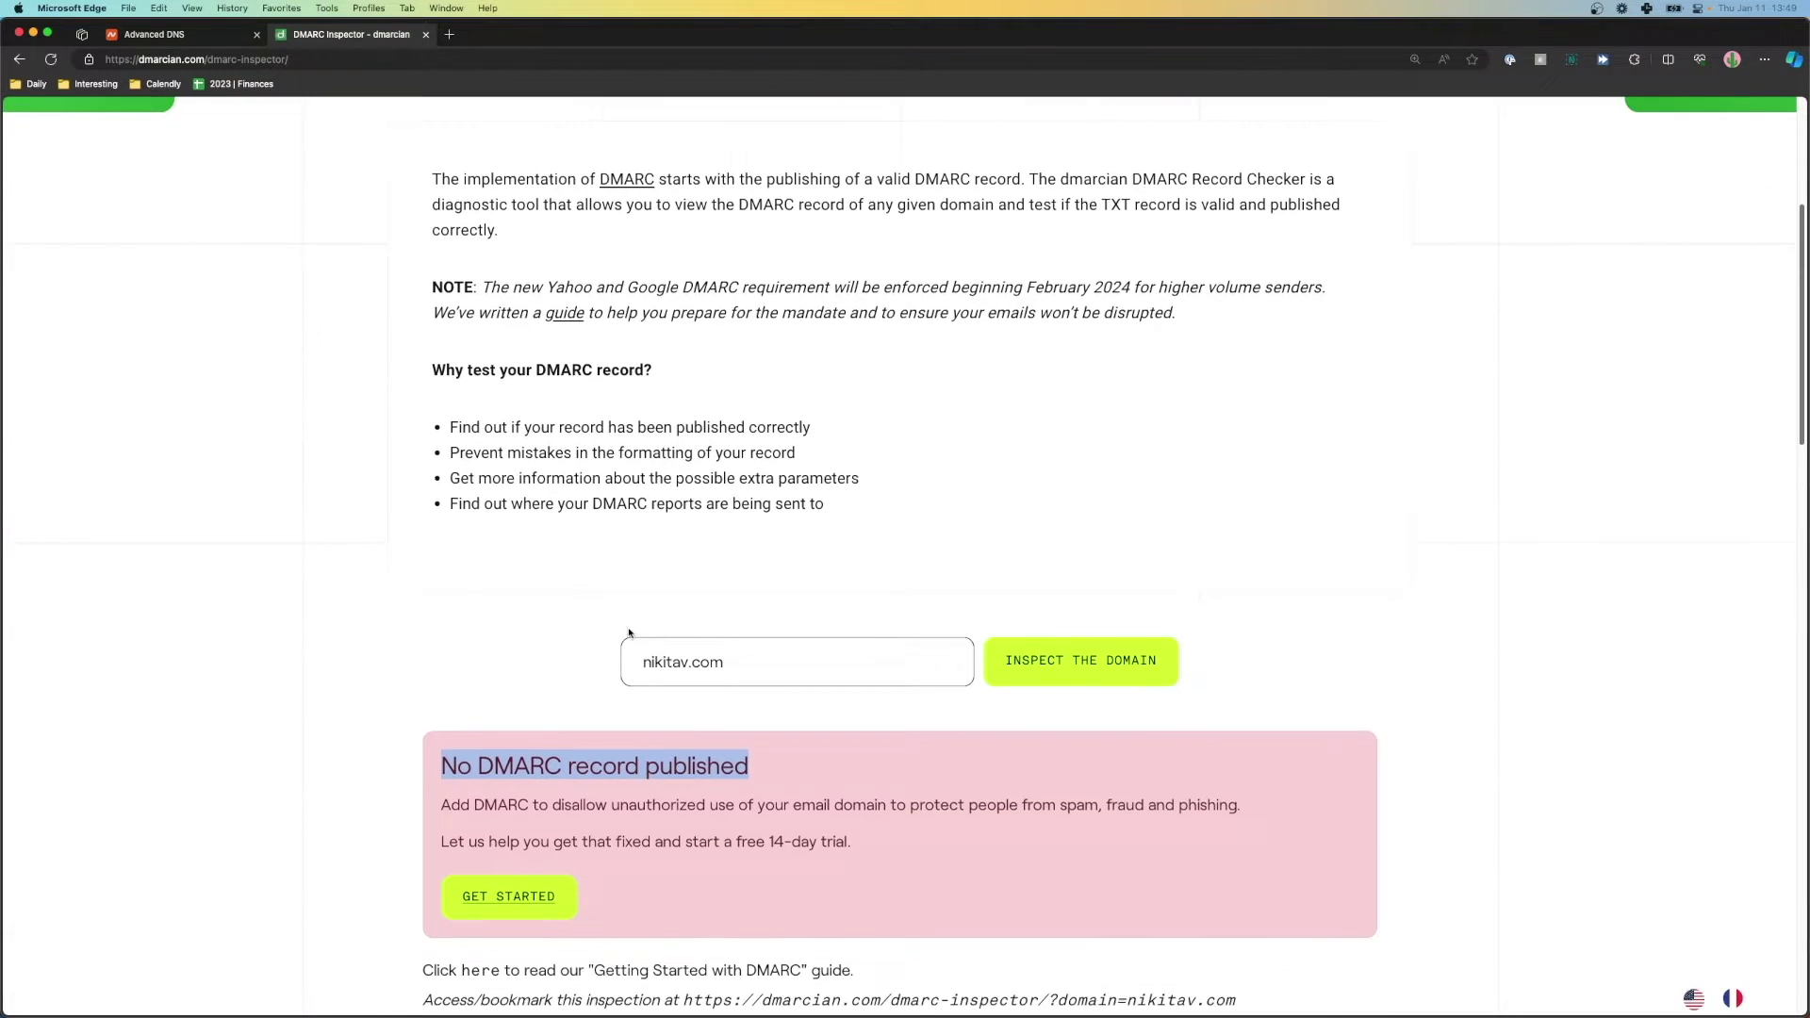
drag(771, 762, 424, 769)
drag(796, 670, 606, 656)
key(super+x)
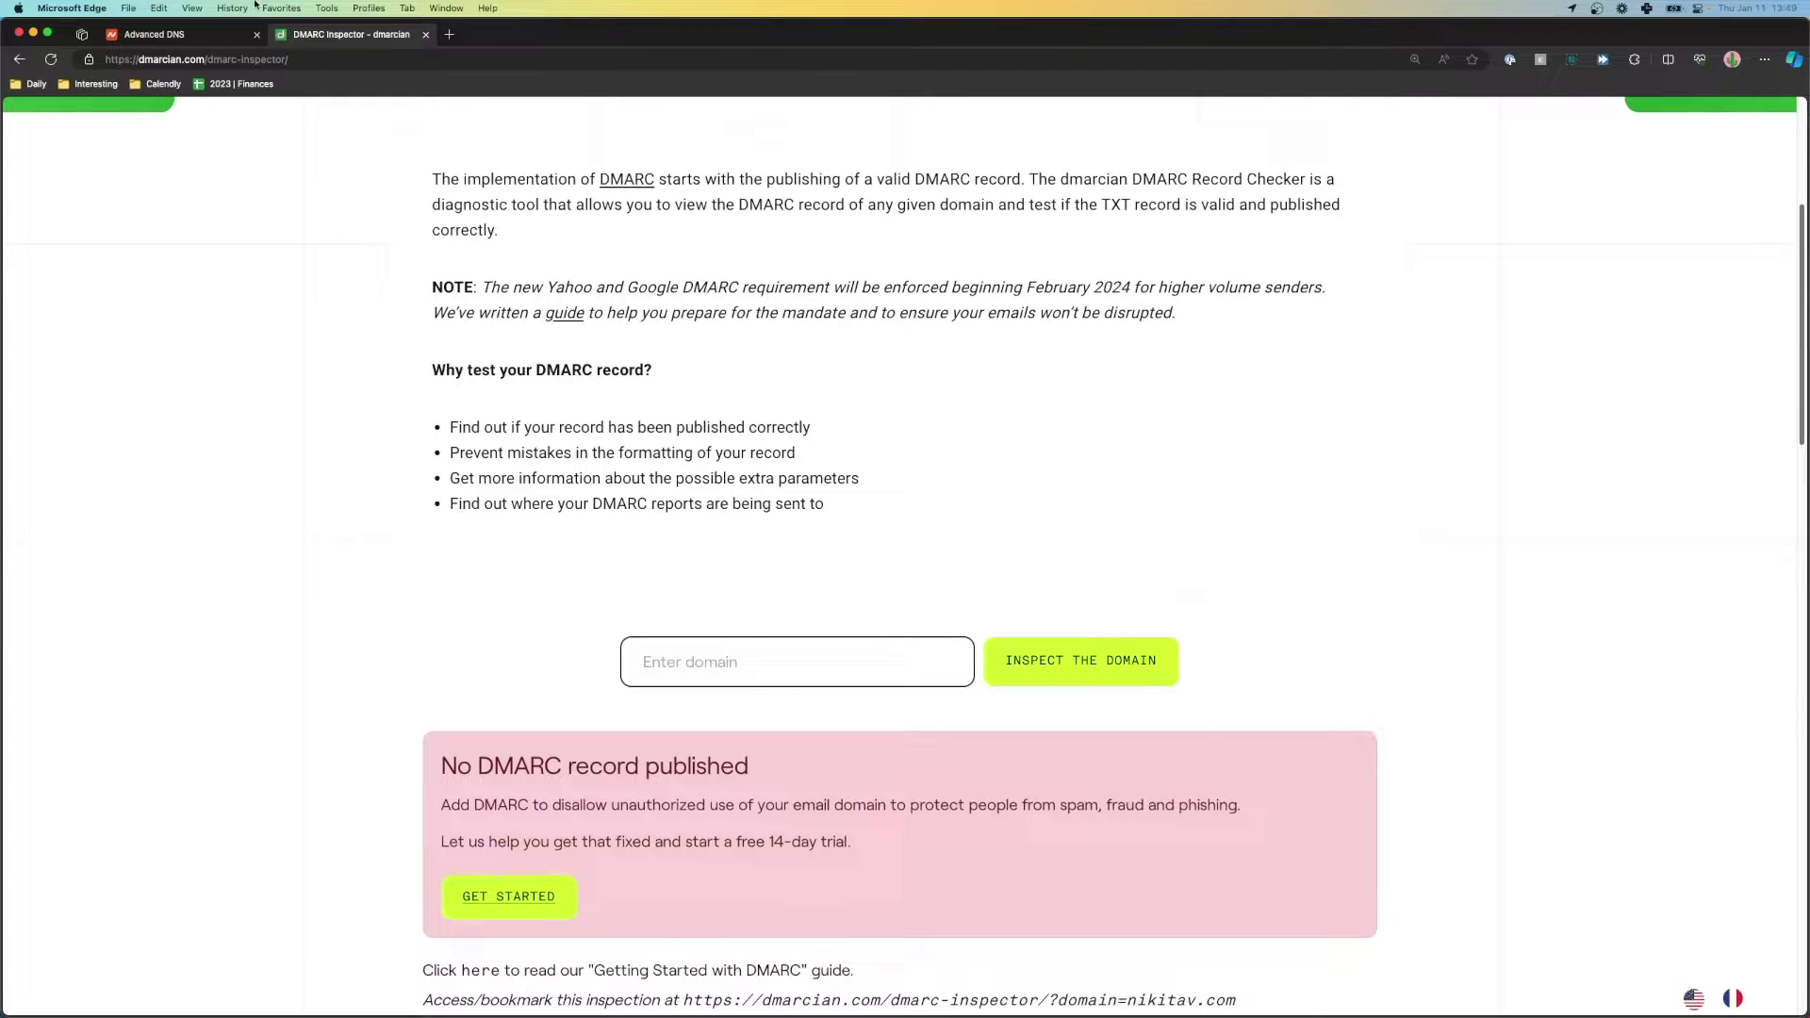
- Return to Namecheap's Advanced DNS page for nikitav.com and view its Host Records table
click(204, 38)
scroll(495, 408, up, 5)
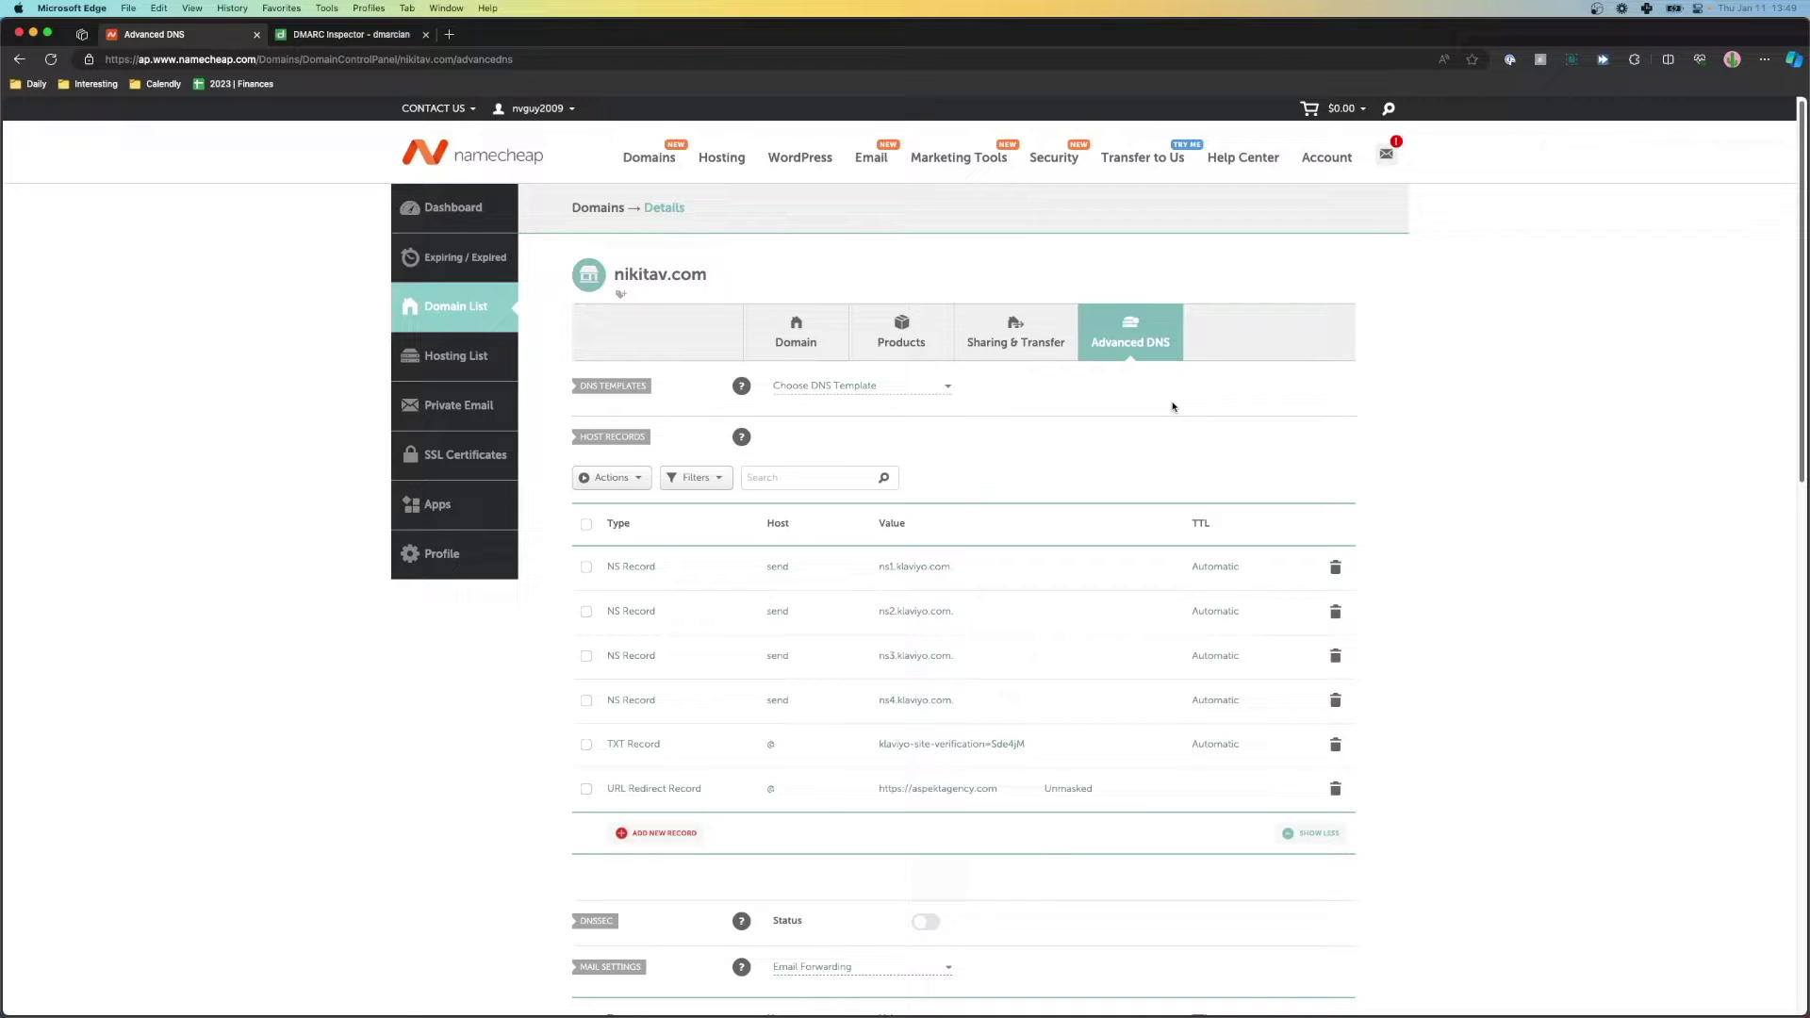
scroll(1172, 407, down, 3)
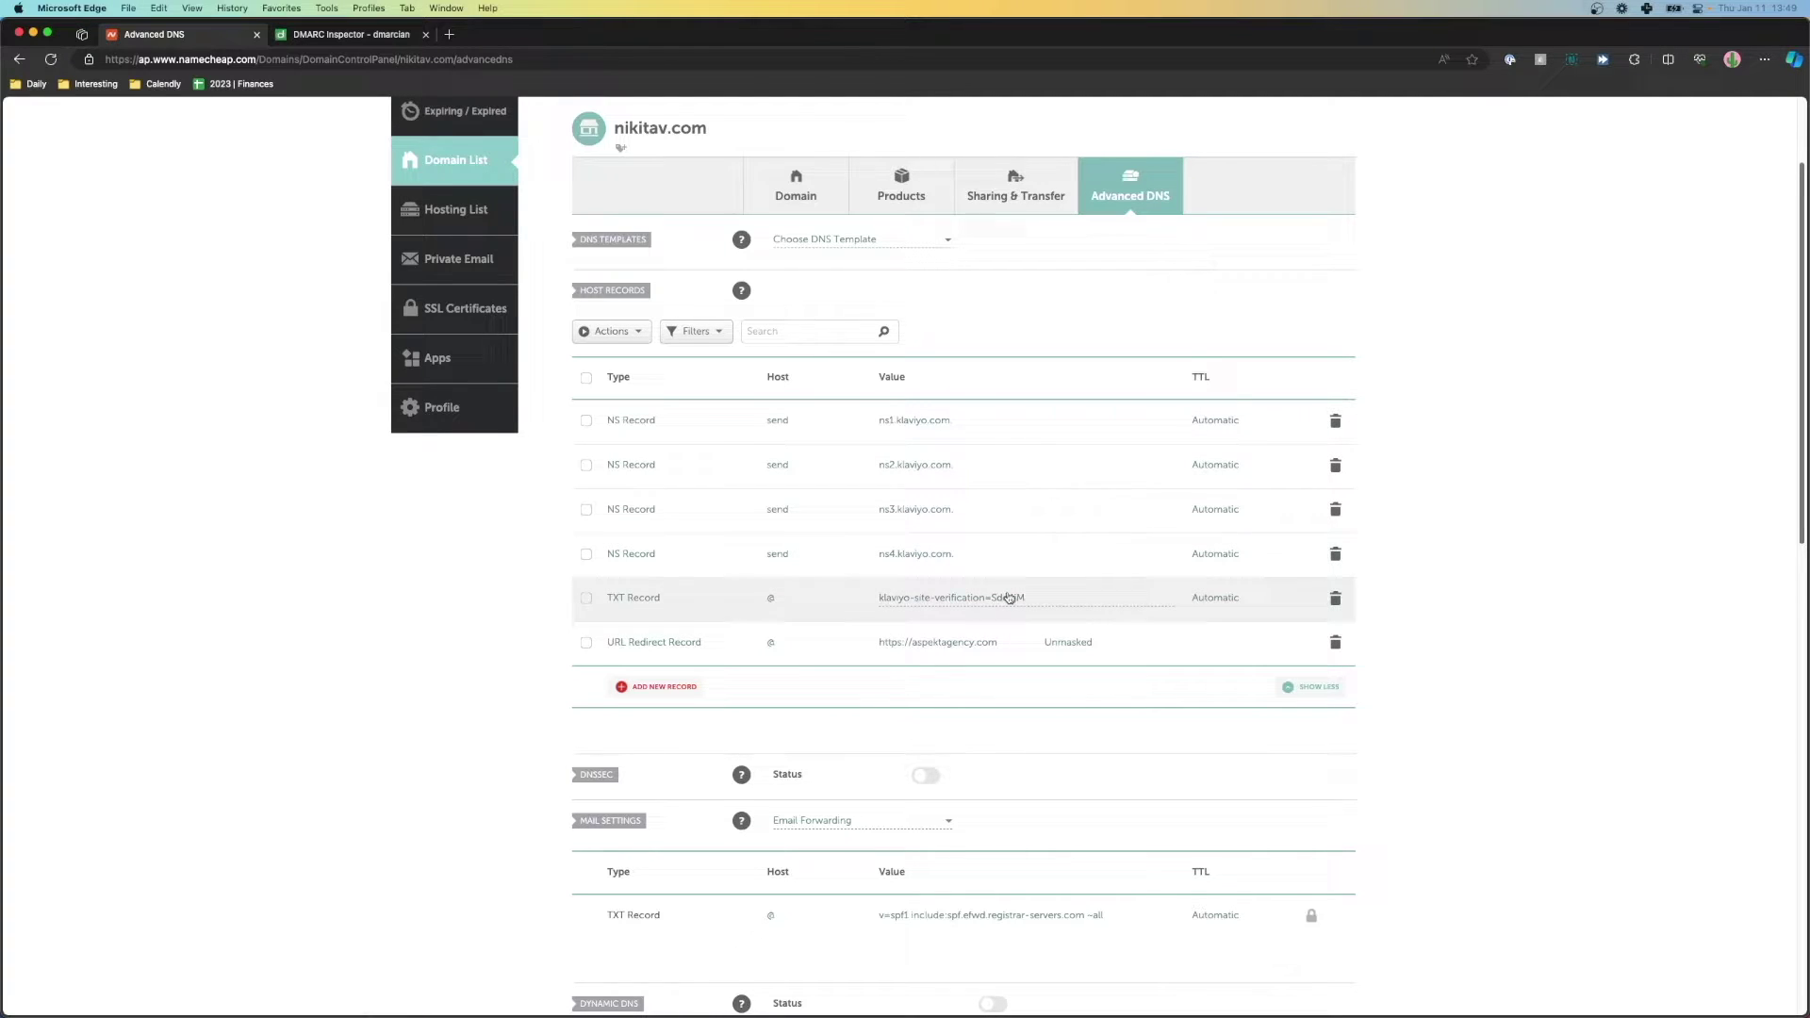
- Add a new host record row and set its type to TXT Record
click(682, 695)
scroll(683, 566, down, 4)
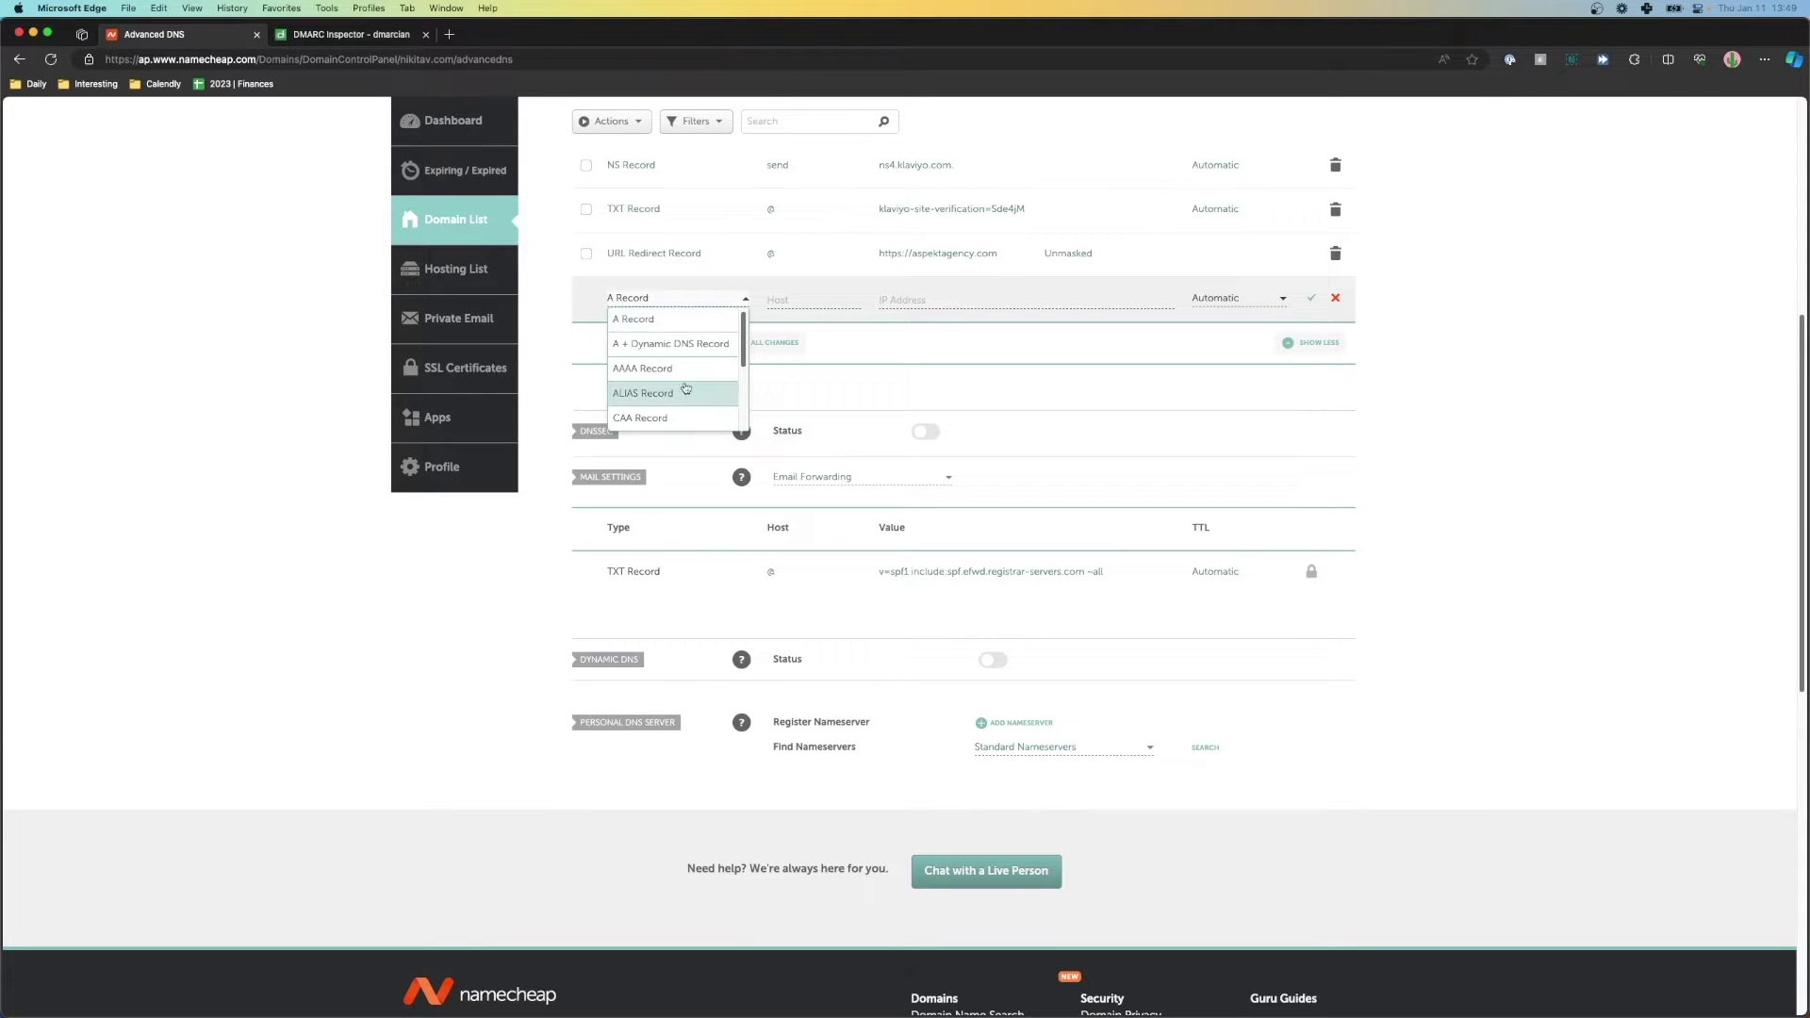
scroll(674, 388, down, 4)
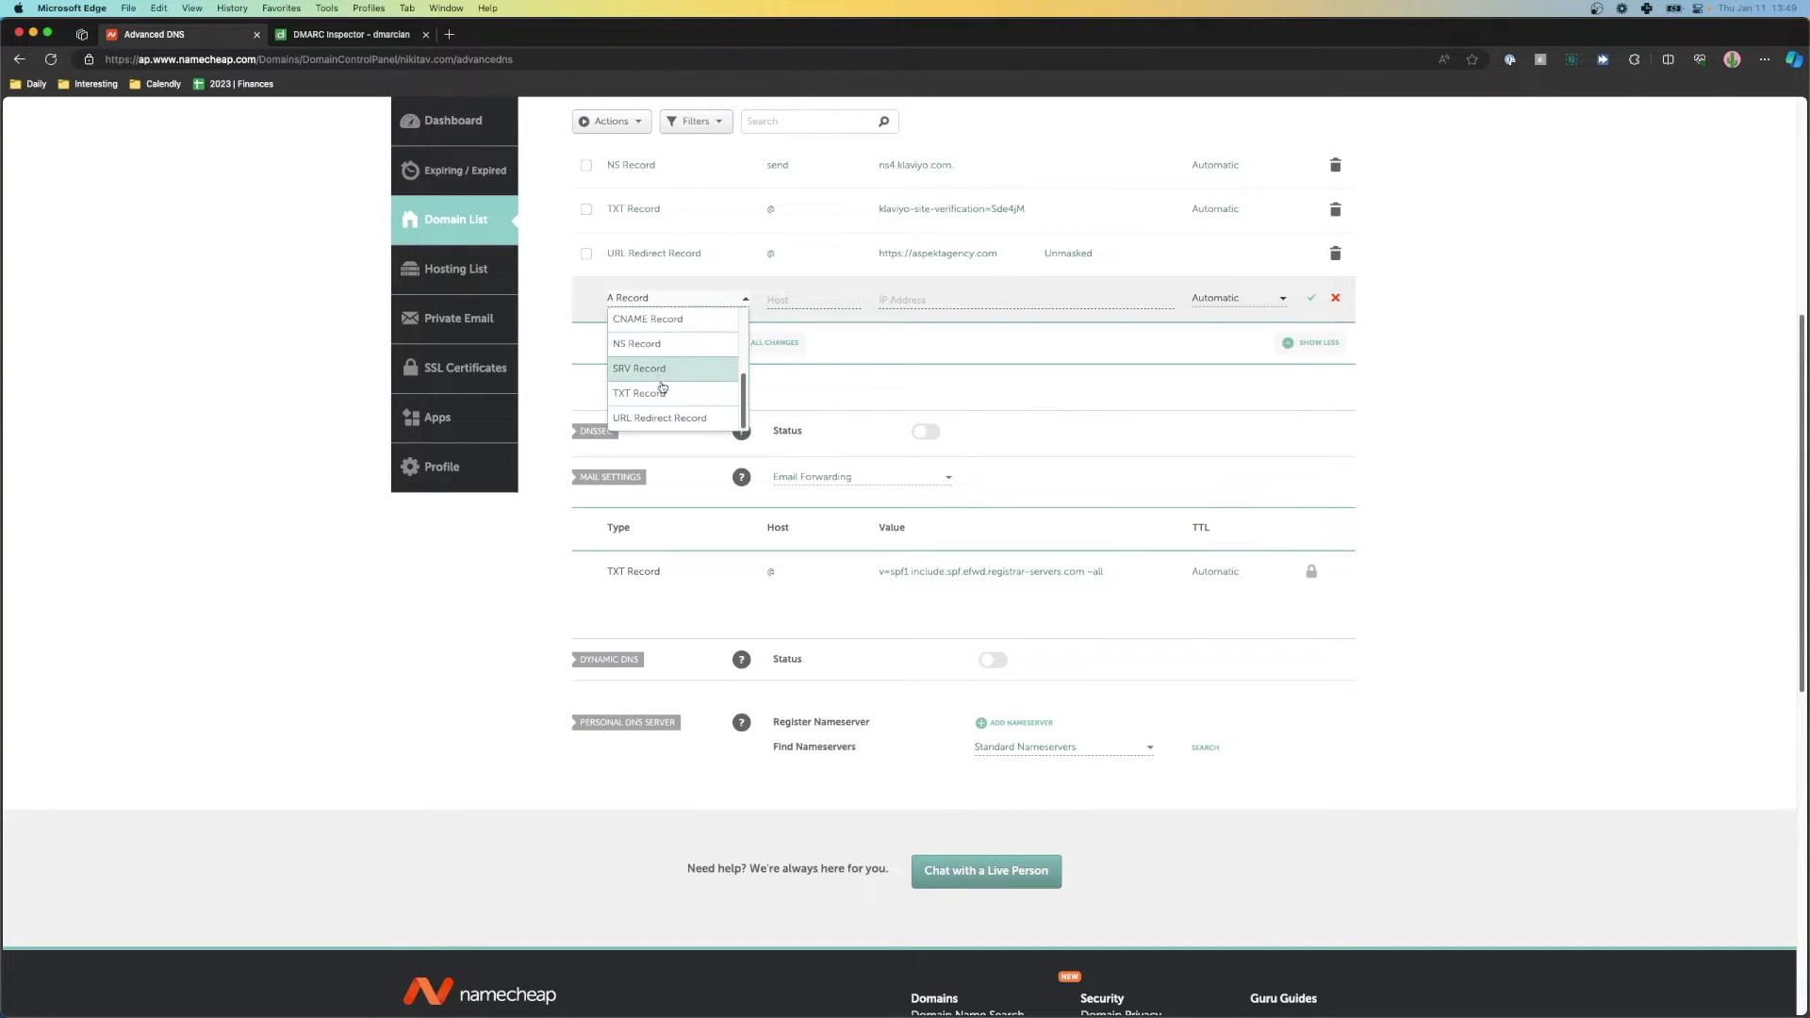
click(663, 388)
scroll(666, 323, up, 3)
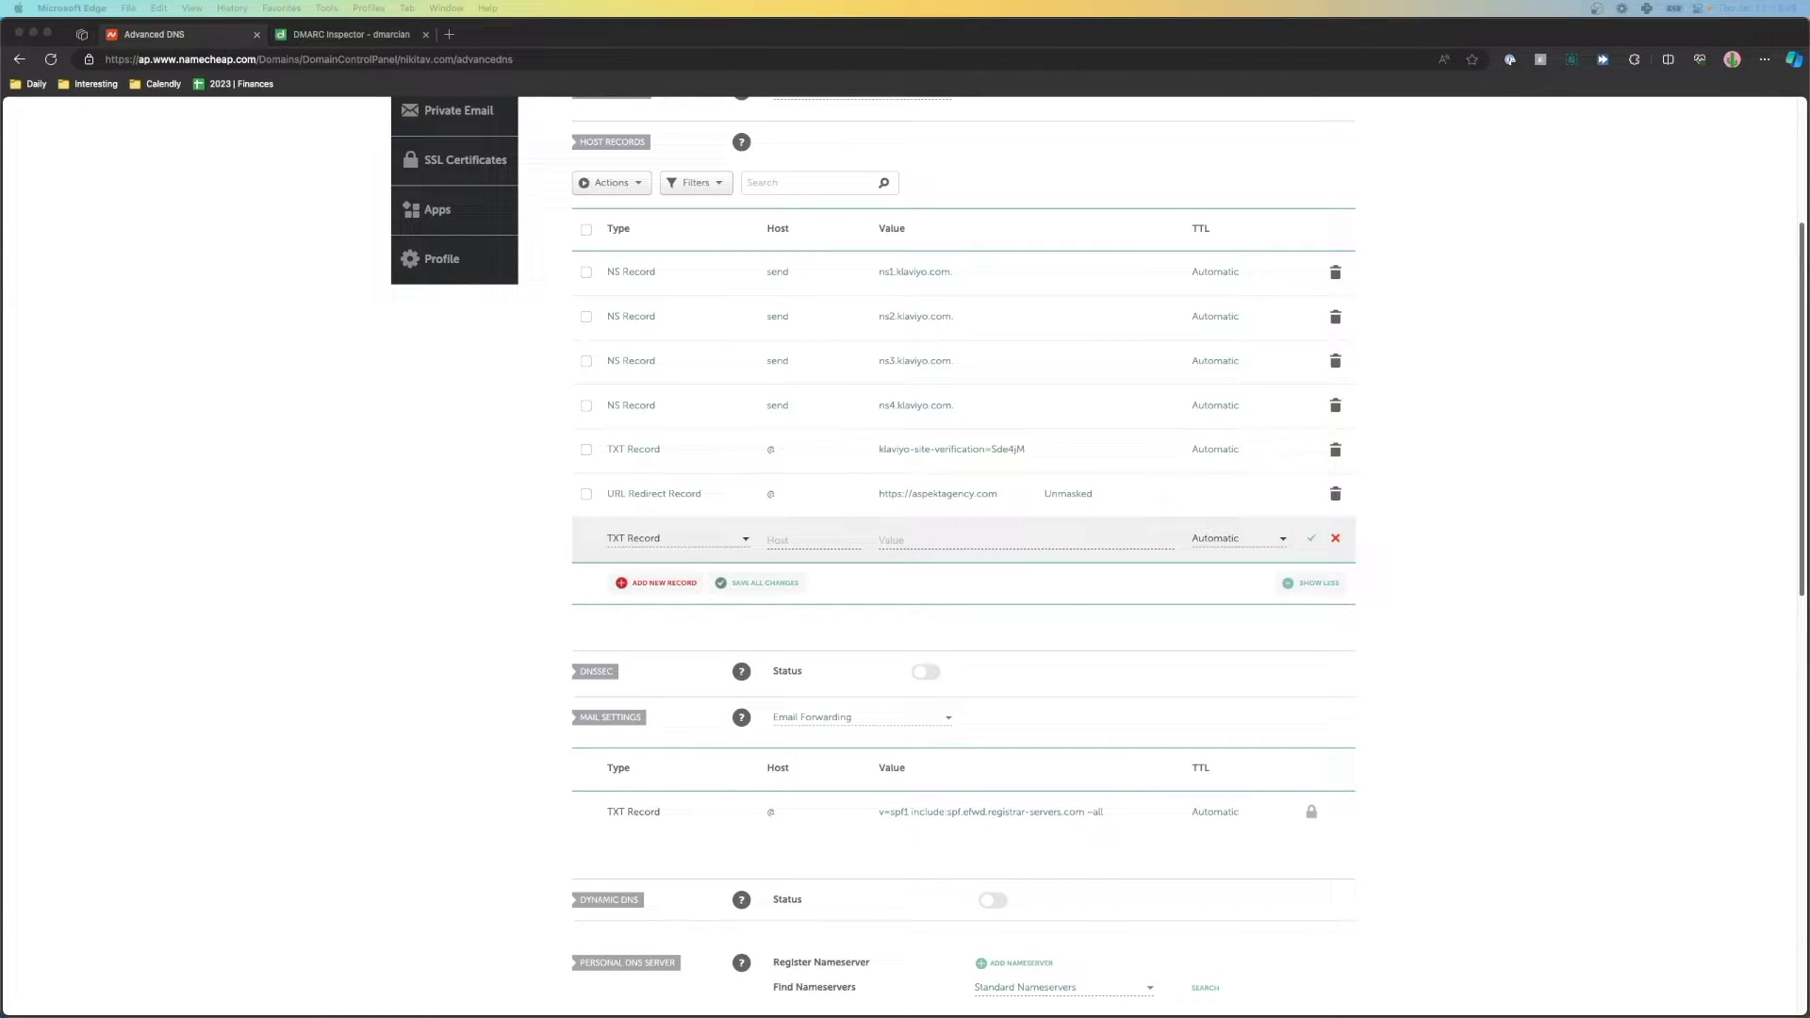
- Set the new TXT record's host to _dmarc
click(804, 544)
click(802, 541)
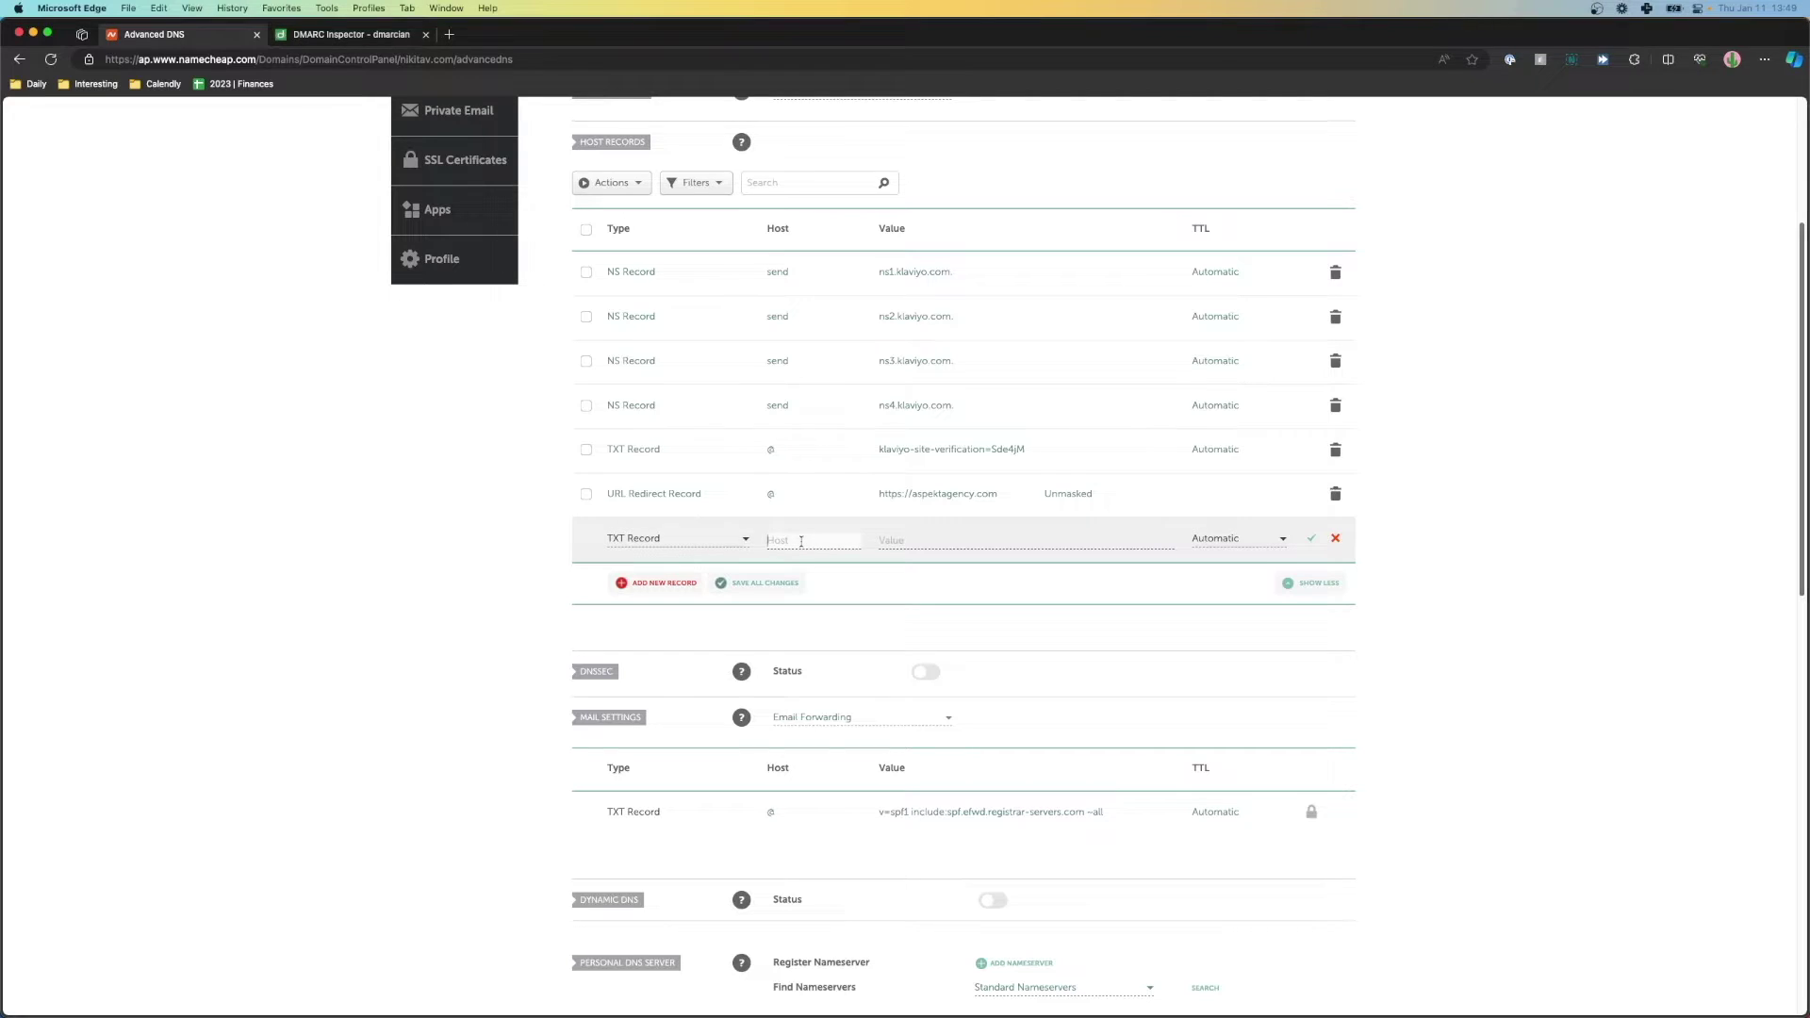
text(_)
text(dm)
text(.yourdomain.com)
key(Tab)
key(BackSpace)
key(BackSpace)
key(BackSpace)
key(BackSpace)
key(BackSpace)
- Paste v=DMARC1; p=none; as the record value and save the record
click(940, 537)
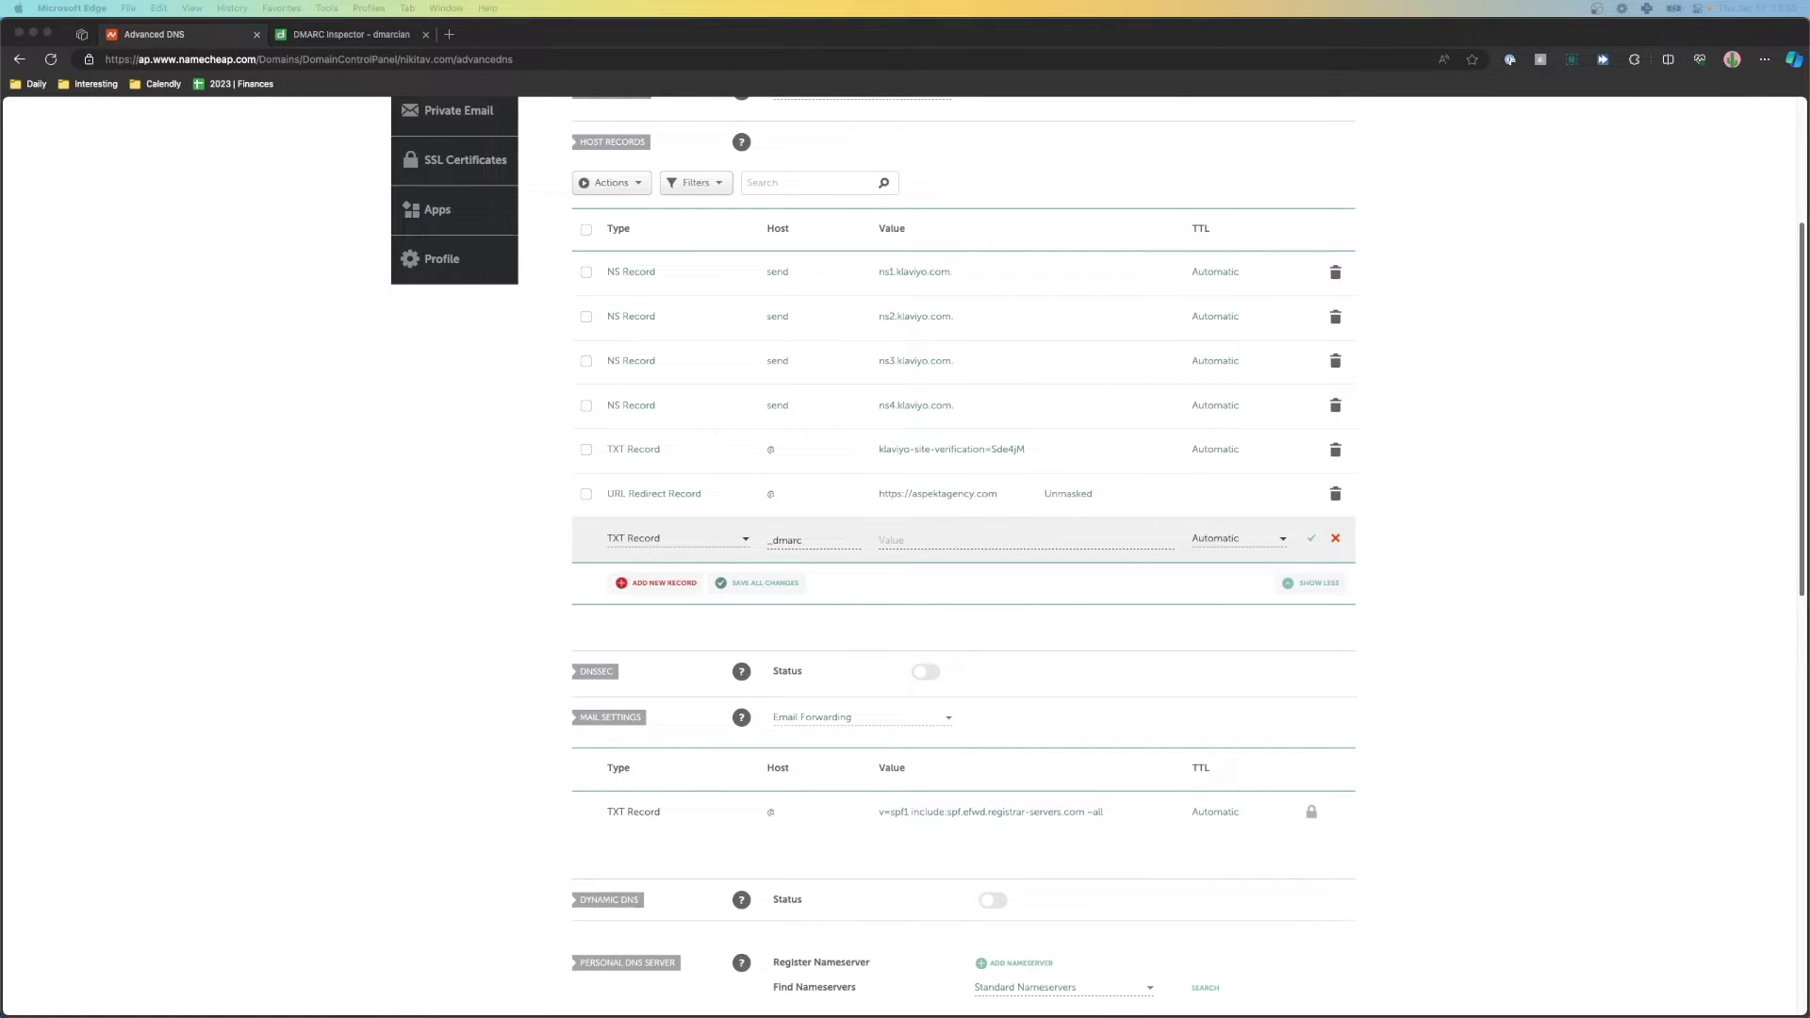
click(1039, 536)
text(v=DMARC1; p=none;)
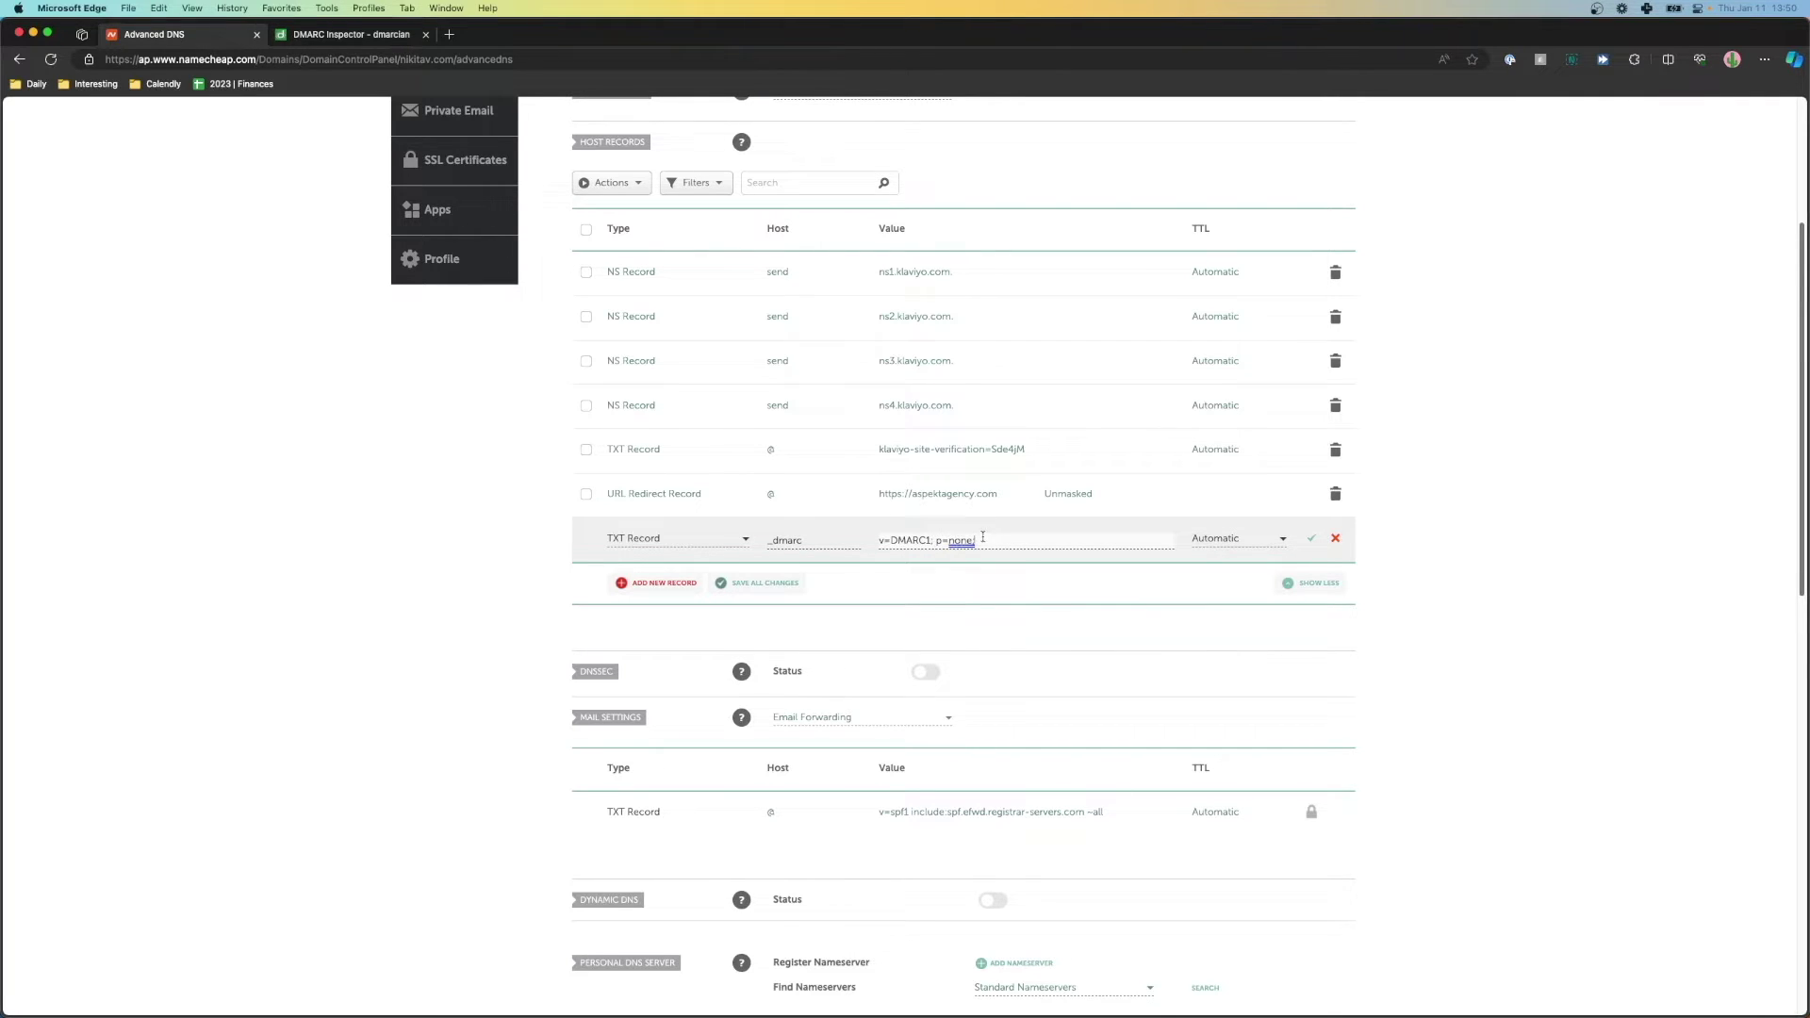
click(906, 570)
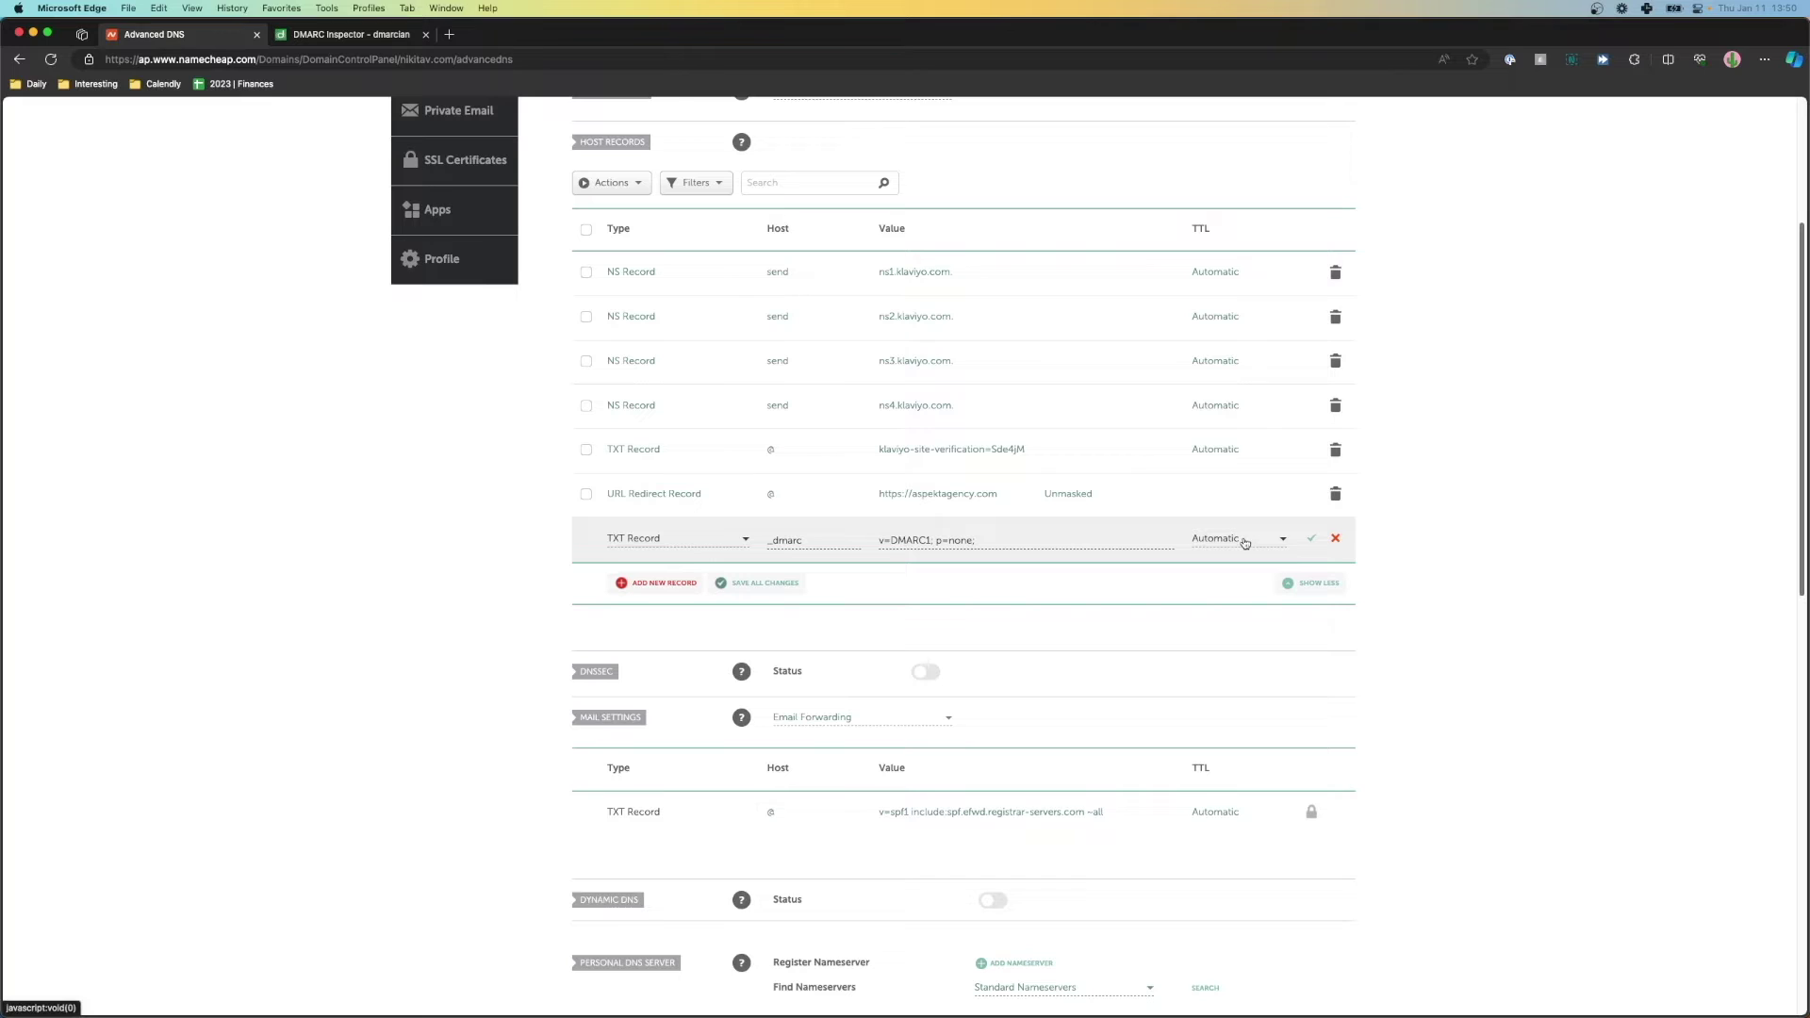
click(1310, 542)
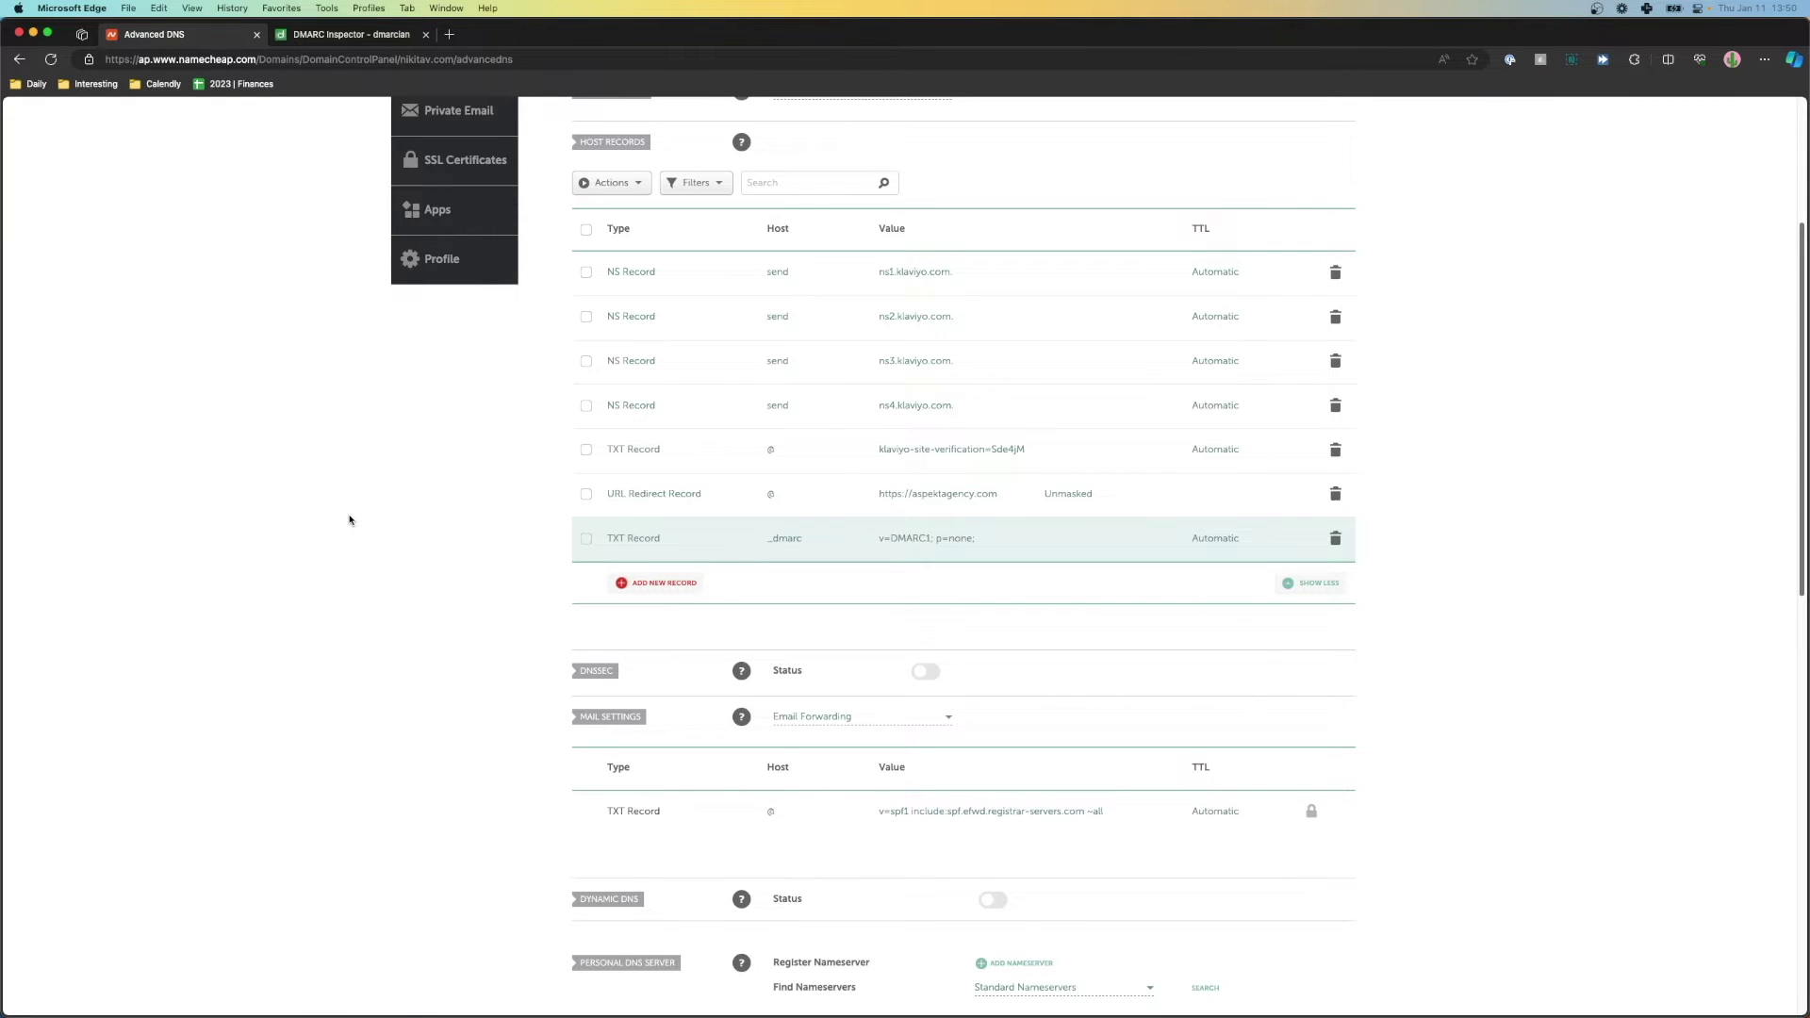
- Recheck nikitav.com in dmarcian and highlight 'Hooray! Your DMARC record is valid.'
click(335, 36)
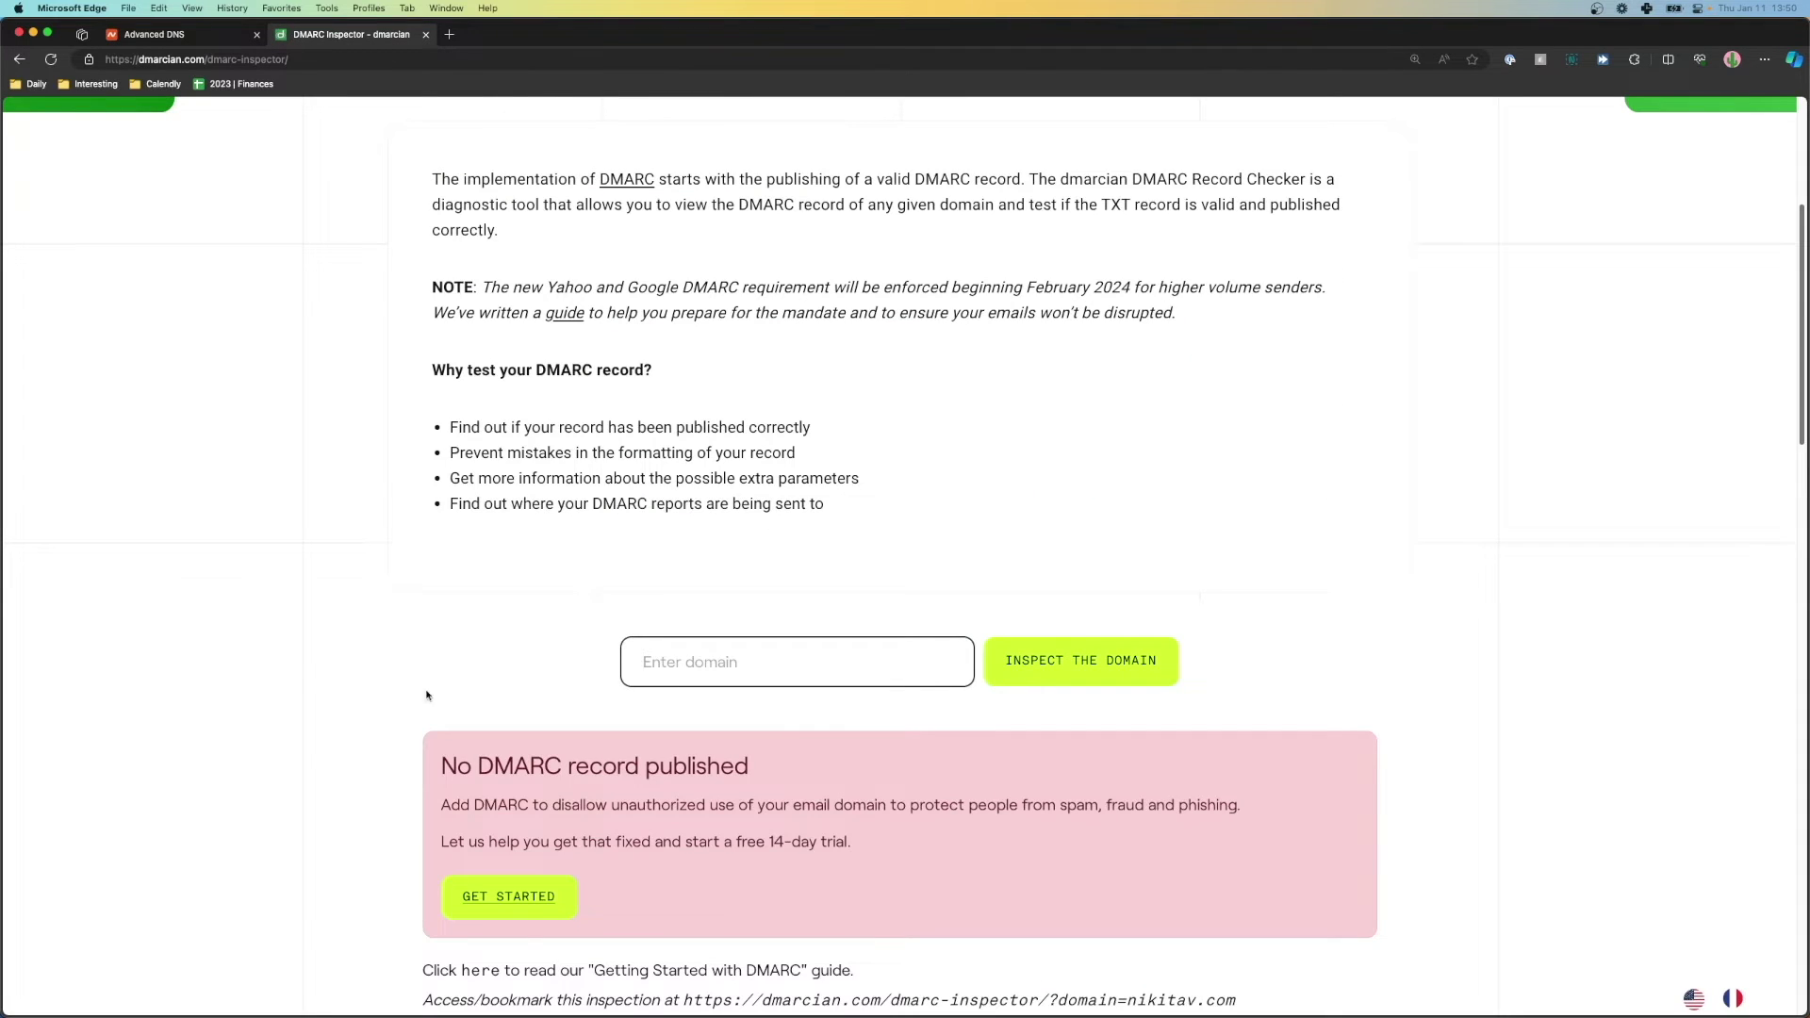
scroll(747, 744, up, 1)
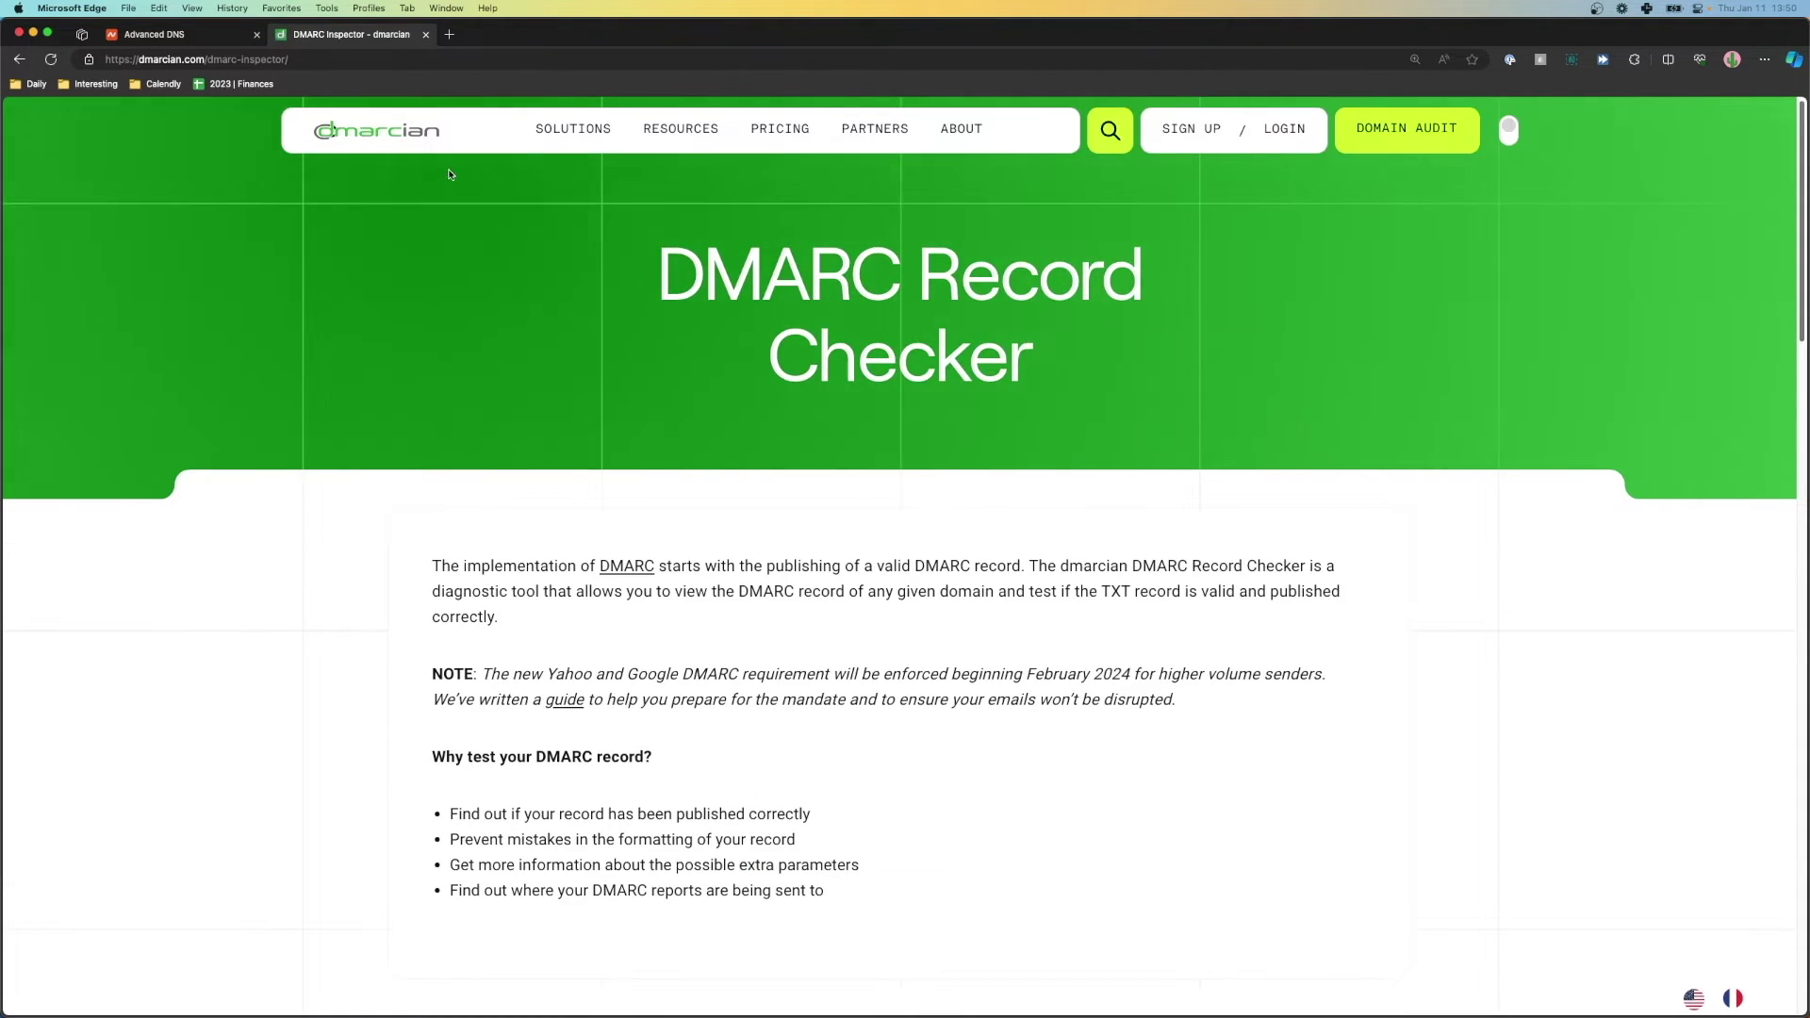
scroll(1029, 619, down, 5)
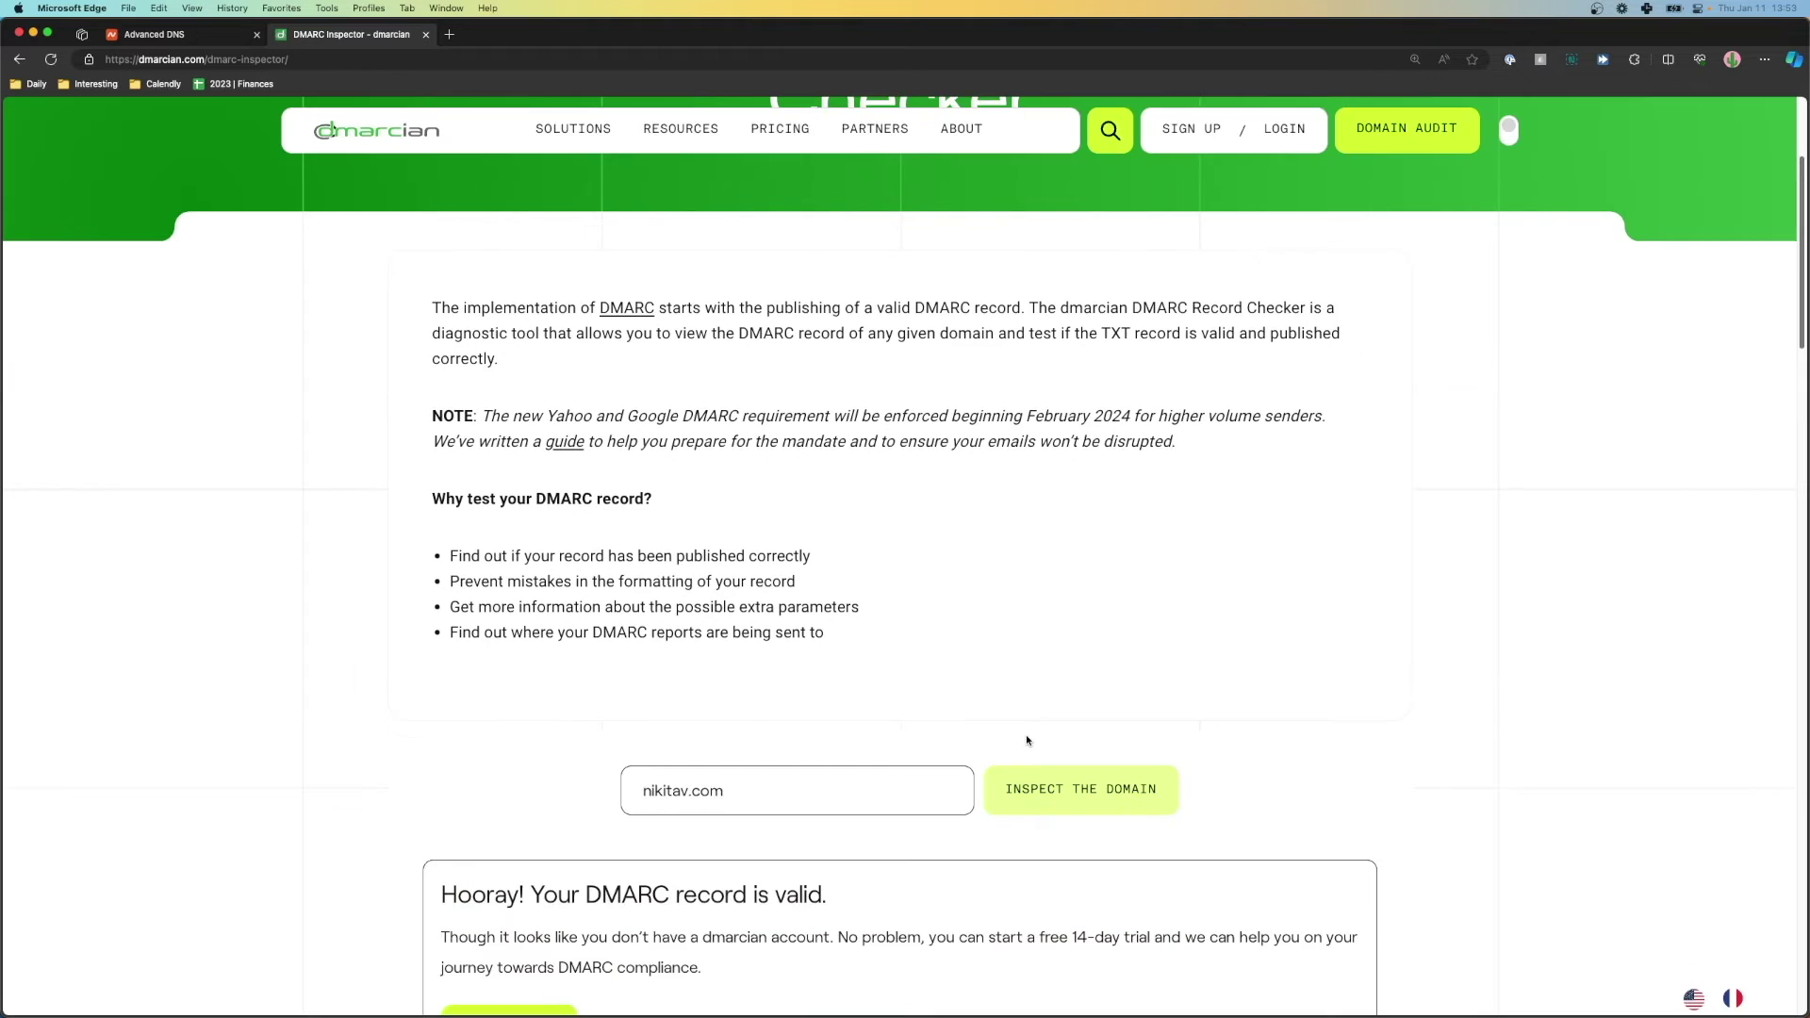
scroll(1026, 733, down, 1)
scroll(1026, 741, down, 1)
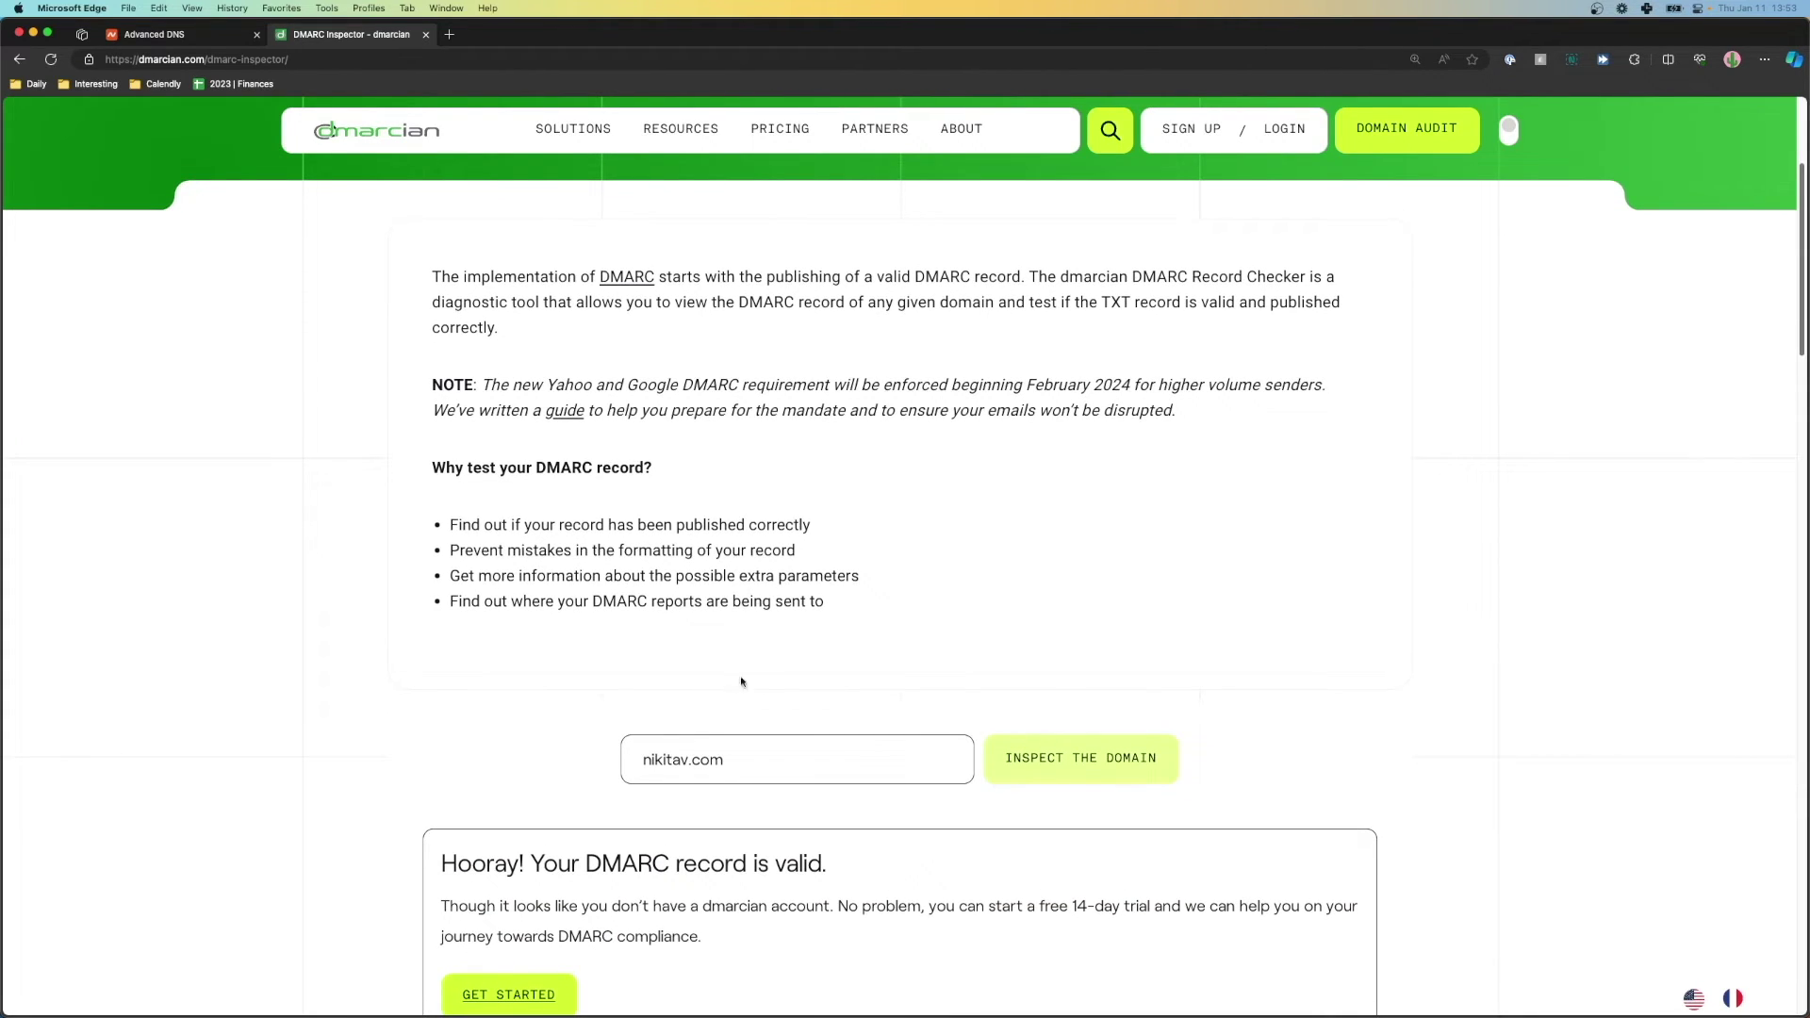
scroll(787, 684, down, 1)
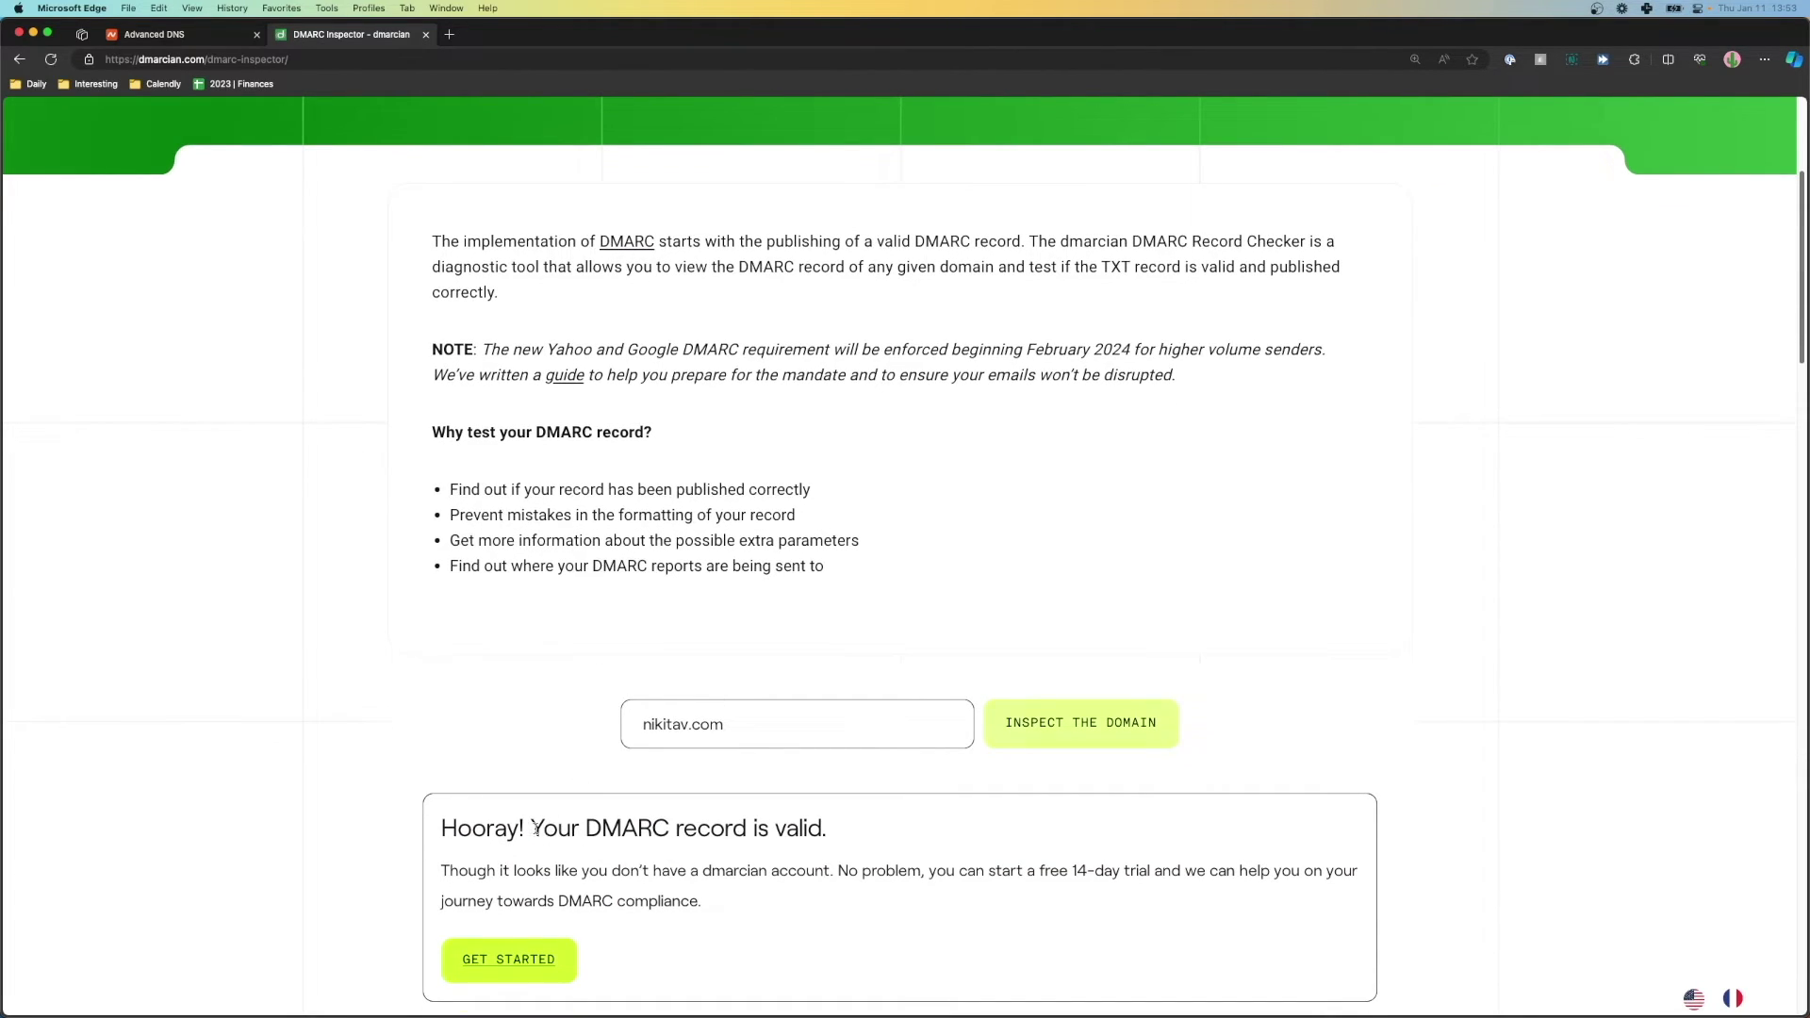
drag(531, 828, 753, 829)
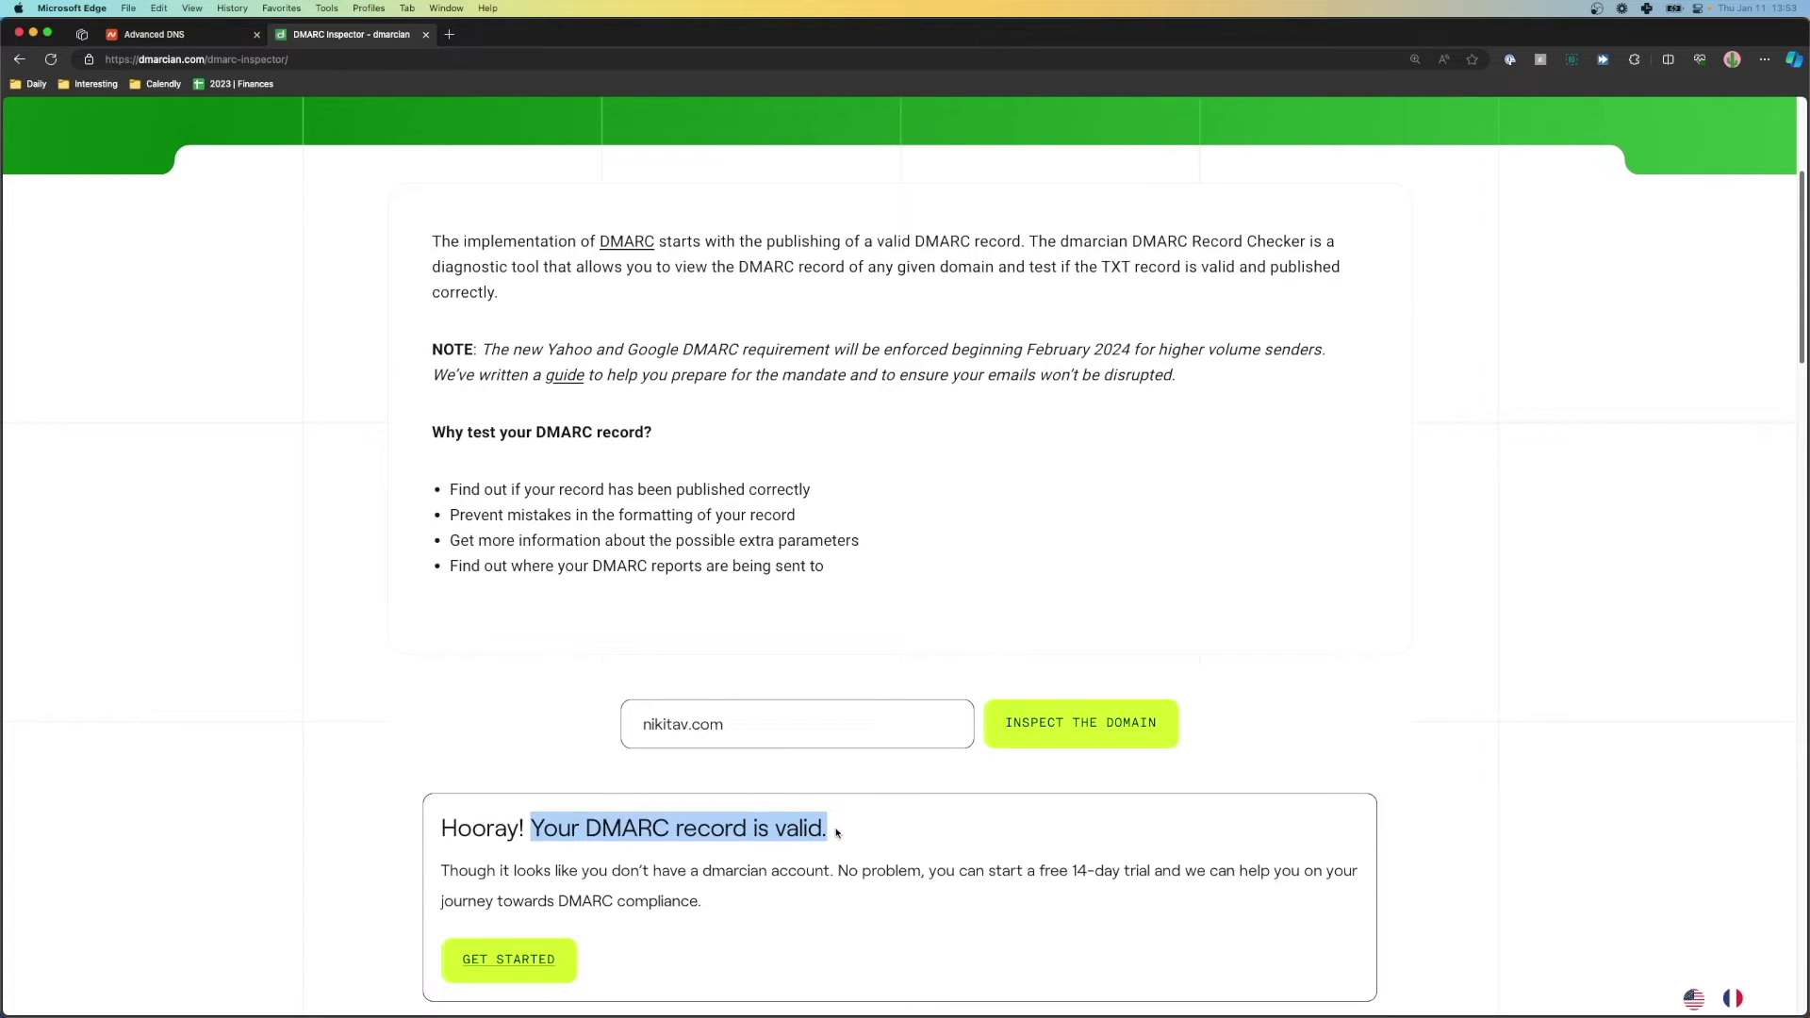